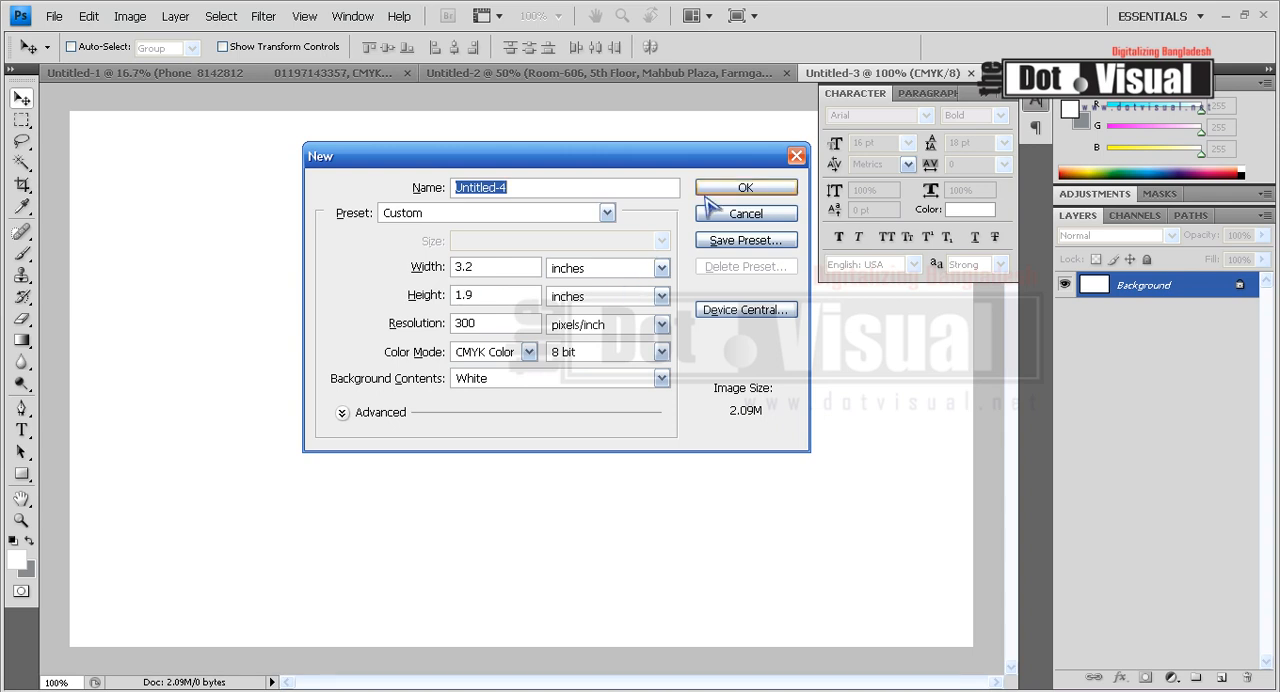
Create a new 3.2 x 1.9 inch CMYK document at 300 pixels/inch with a white background.
left_click(740, 188)
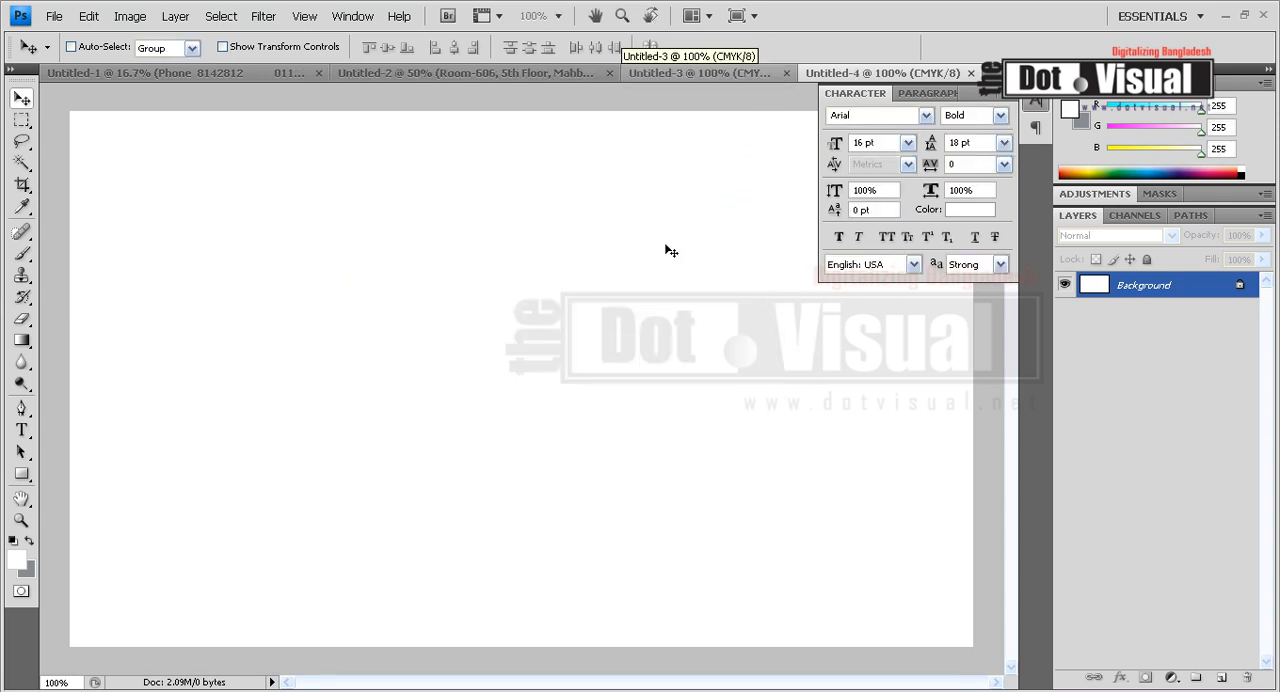
left_click(21, 520)
left_click(606, 428, "alt")
left_click(734, 474, "alt")
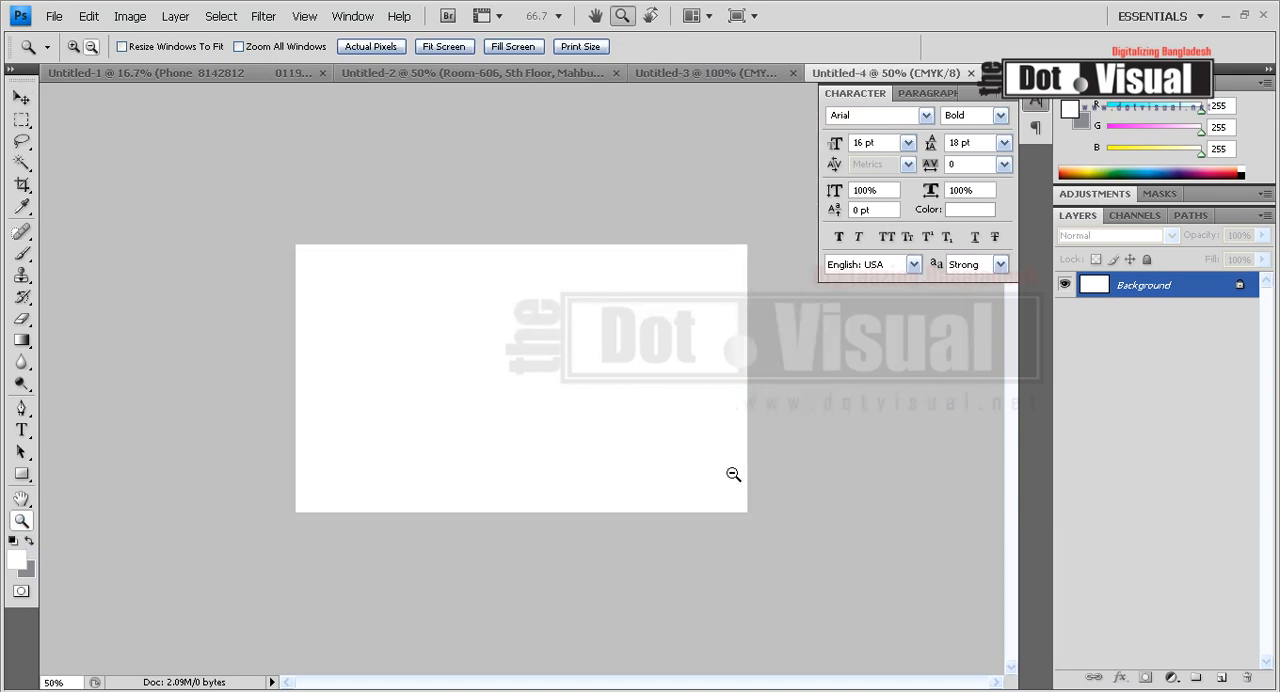
left_click(640, 429)
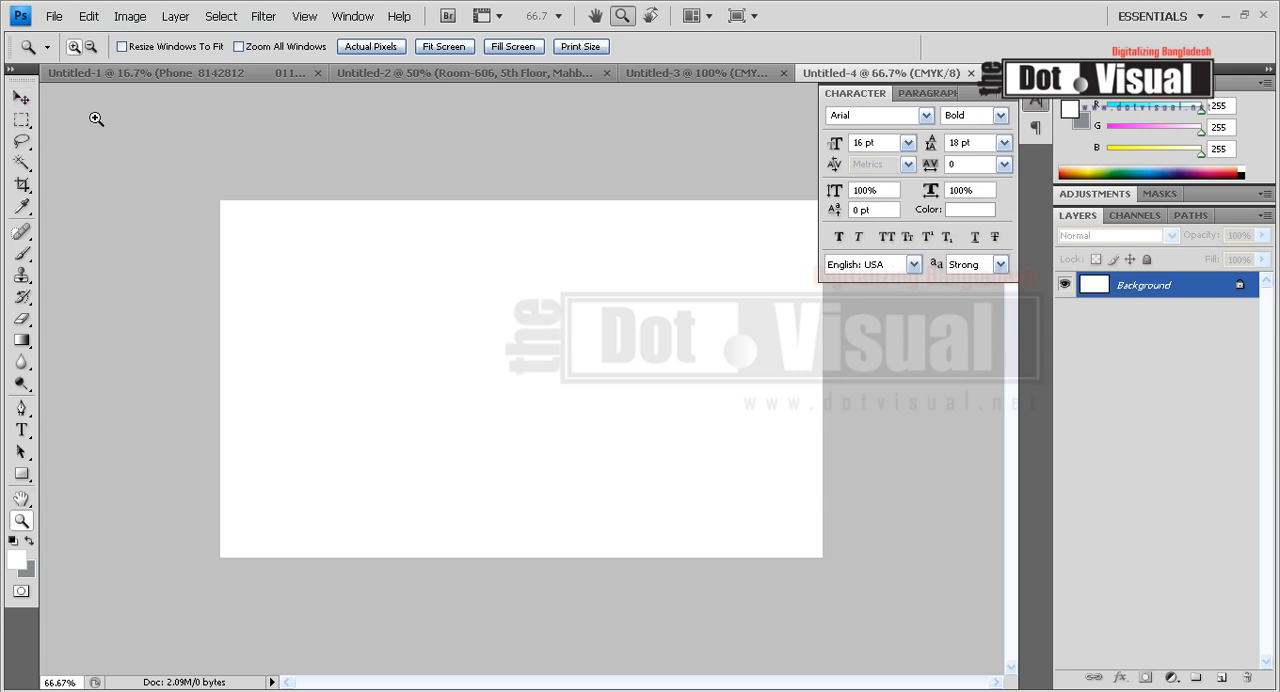
Add a new layer and select a full-width rectangular strip along the card's lower edge.
left_click(21, 120)
left_click(1221, 678)
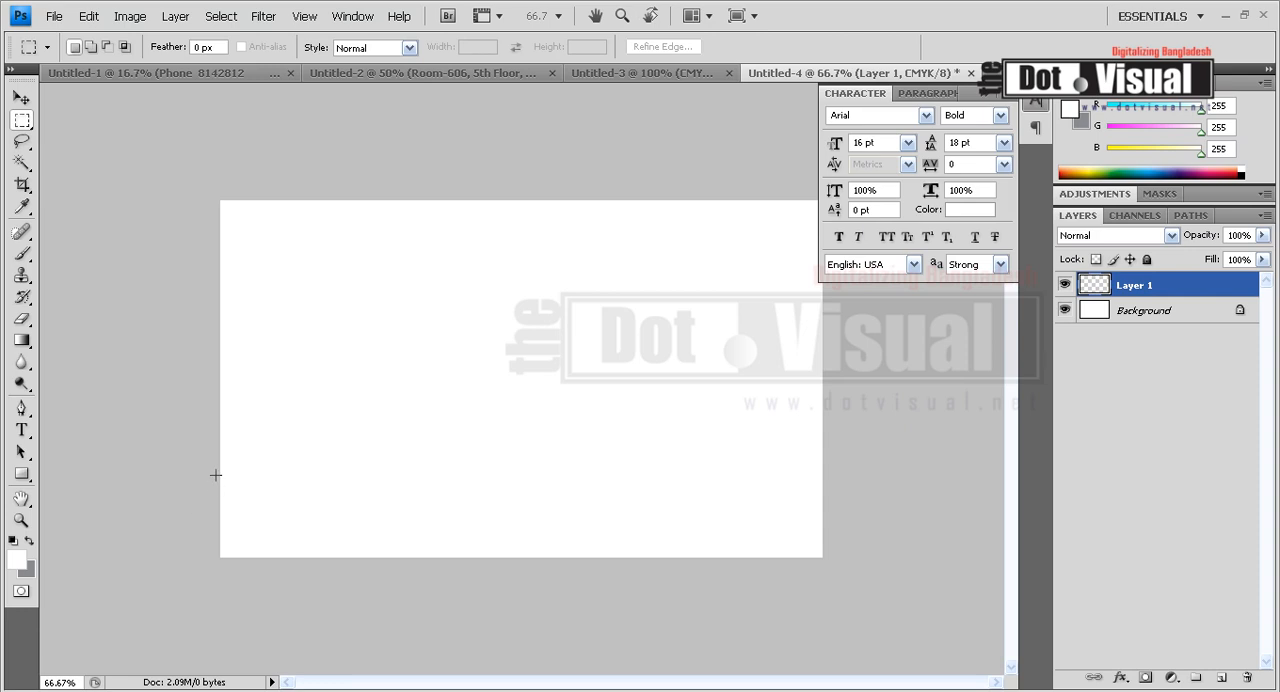
left_click_drag(650, 562, 875, 562)
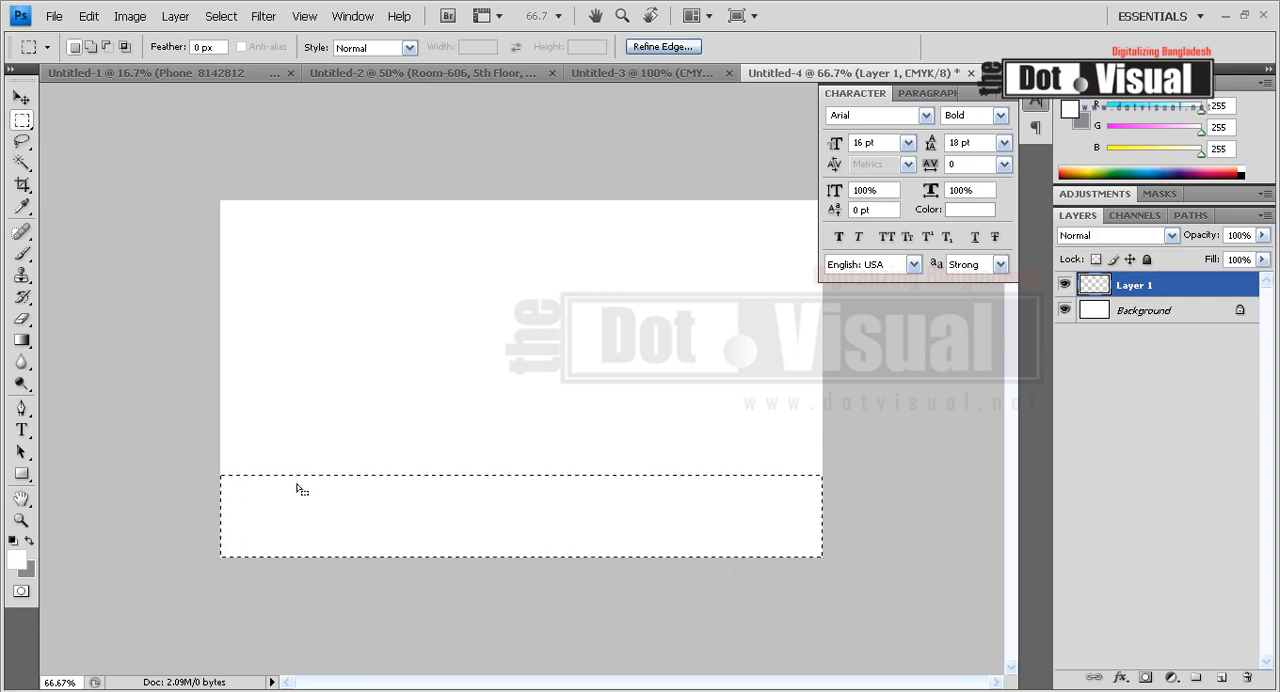
left_click_drag(206, 480, 1109, 586)
left_click_drag(216, 484, 1103, 650)
Set the background color to grey-blue #93a5ba, fill the selected strip with it, and deselect.
left_click(27, 570)
mouse_move(524, 300)
left_mouse_down()
mouse_move(472, 267)
mouse_move(443, 309)
mouse_move(434, 297)
mouse_move(459, 276)
mouse_move(446, 294)
left_mouse_up()
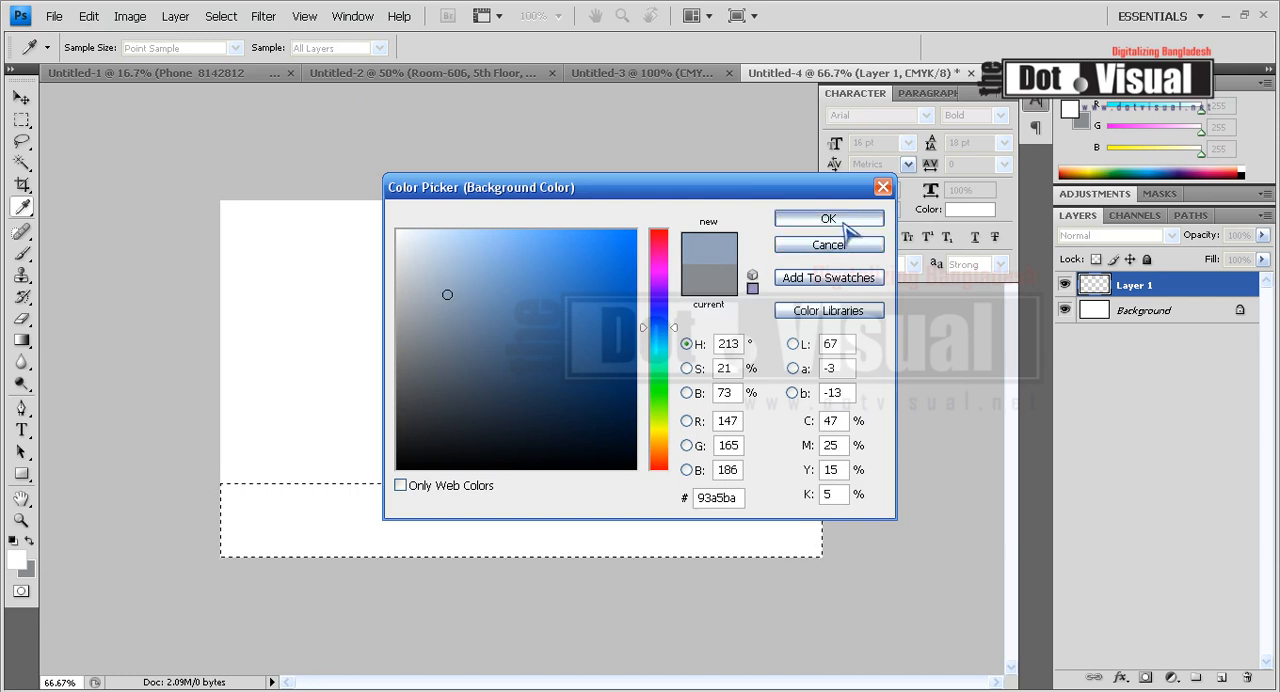
left_click(836, 219)
key("ctrl+BackSpace")
key("ctrl+d")
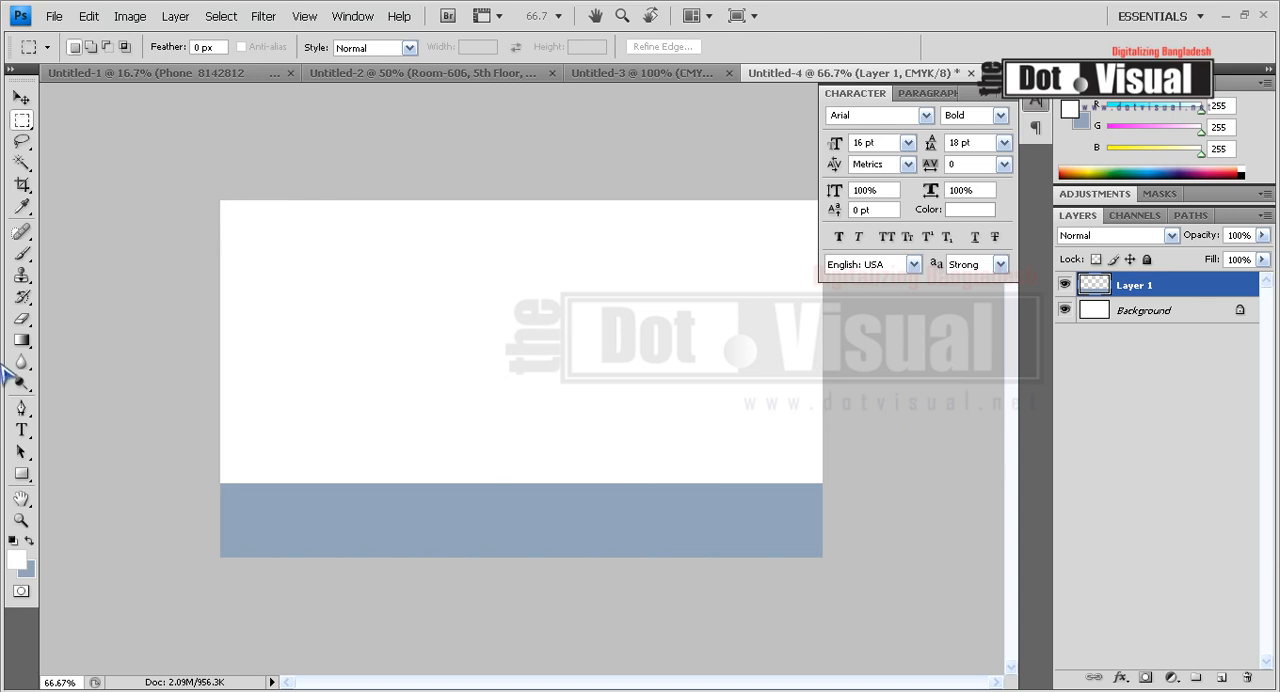
Draw a closed curved wedge with the Pen tool in the card's upper-left corner, tapering along the top edge.
left_click(22, 408)
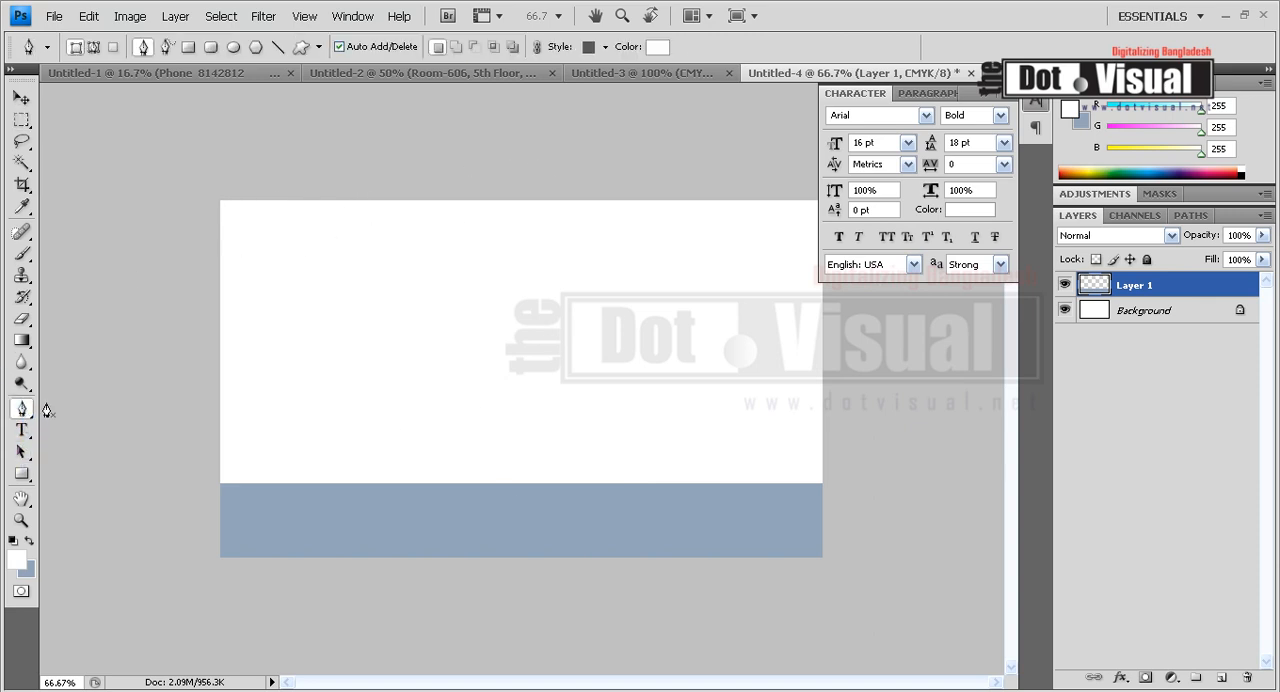
left_click(220, 221)
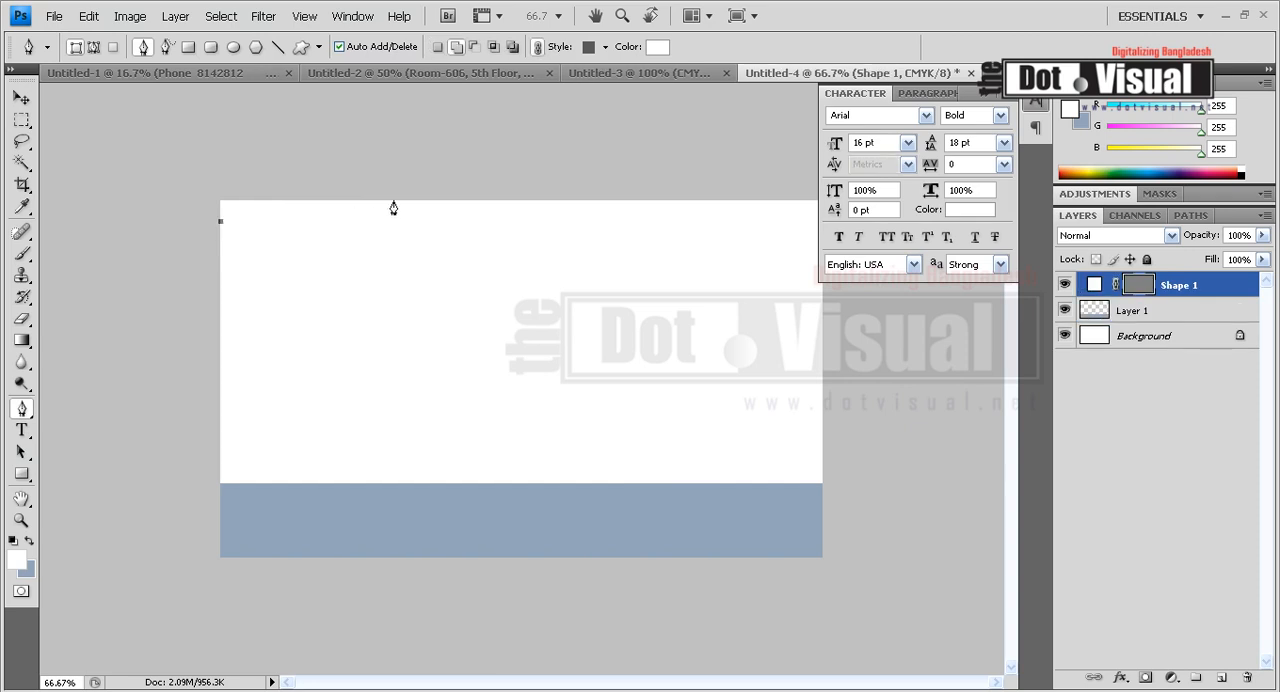
left_click(220, 240)
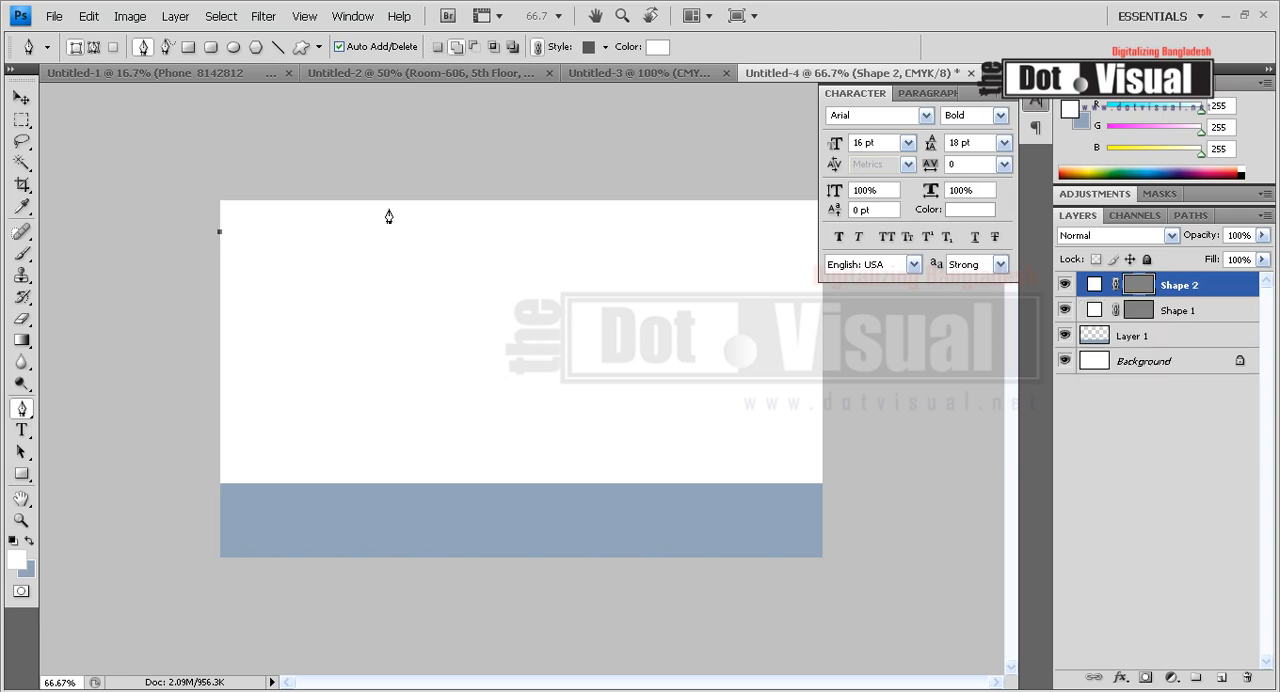
left_click_drag(417, 203, 561, 201)
key("ctrl+z")
left_click_drag(483, 201, 651, 201)
left_click(484, 202, "alt")
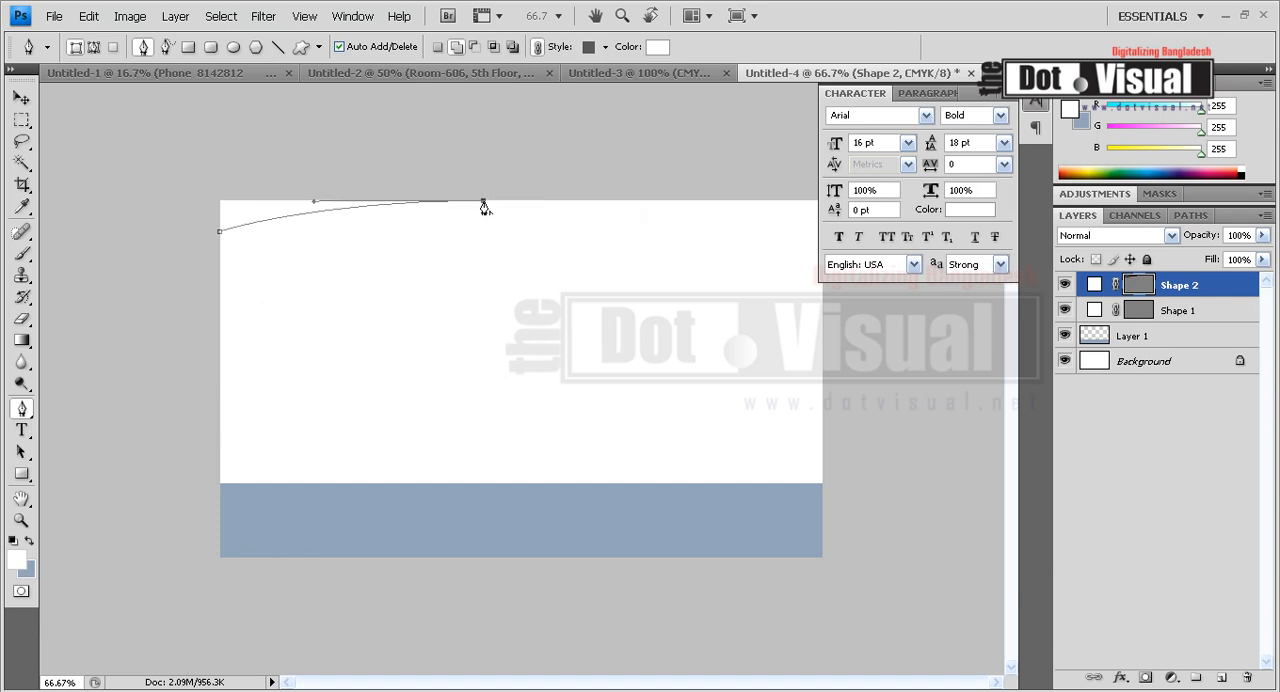
left_click(219, 201)
left_click(219, 232)
Recolor the corner wedge shape to #92a5ba by sampling the lower strip.
double_click(1140, 286)
left_click(282, 518)
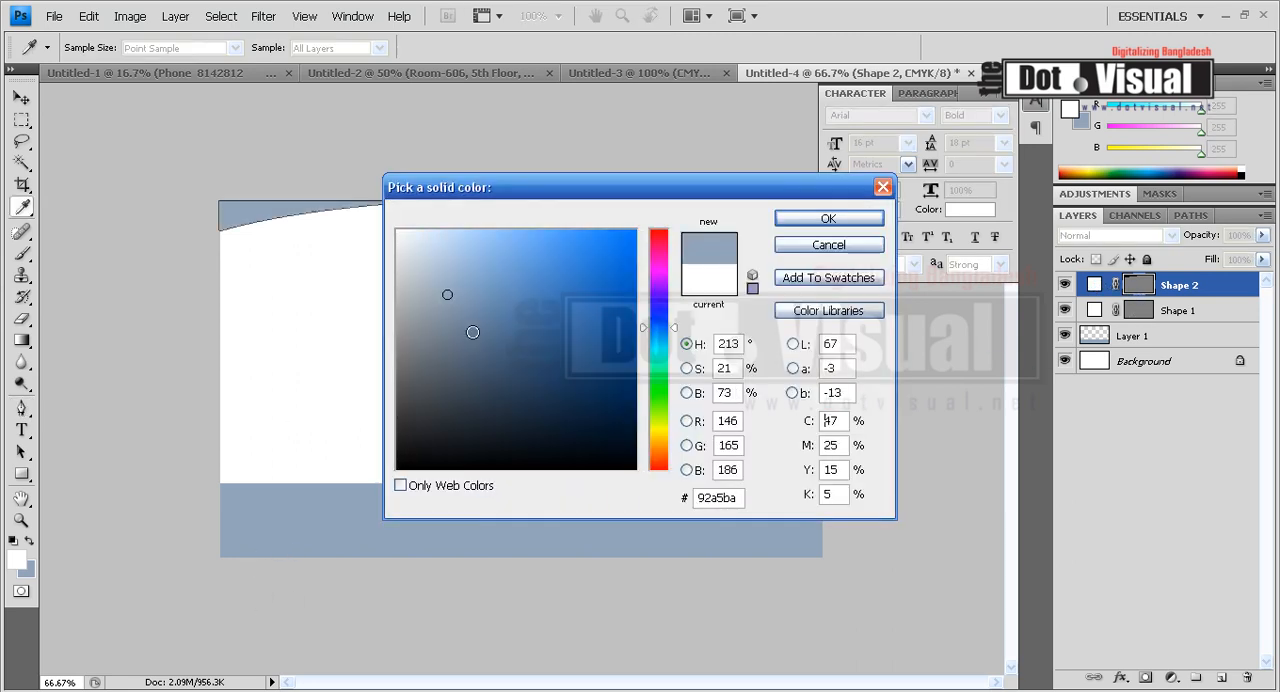
left_click(828, 218)
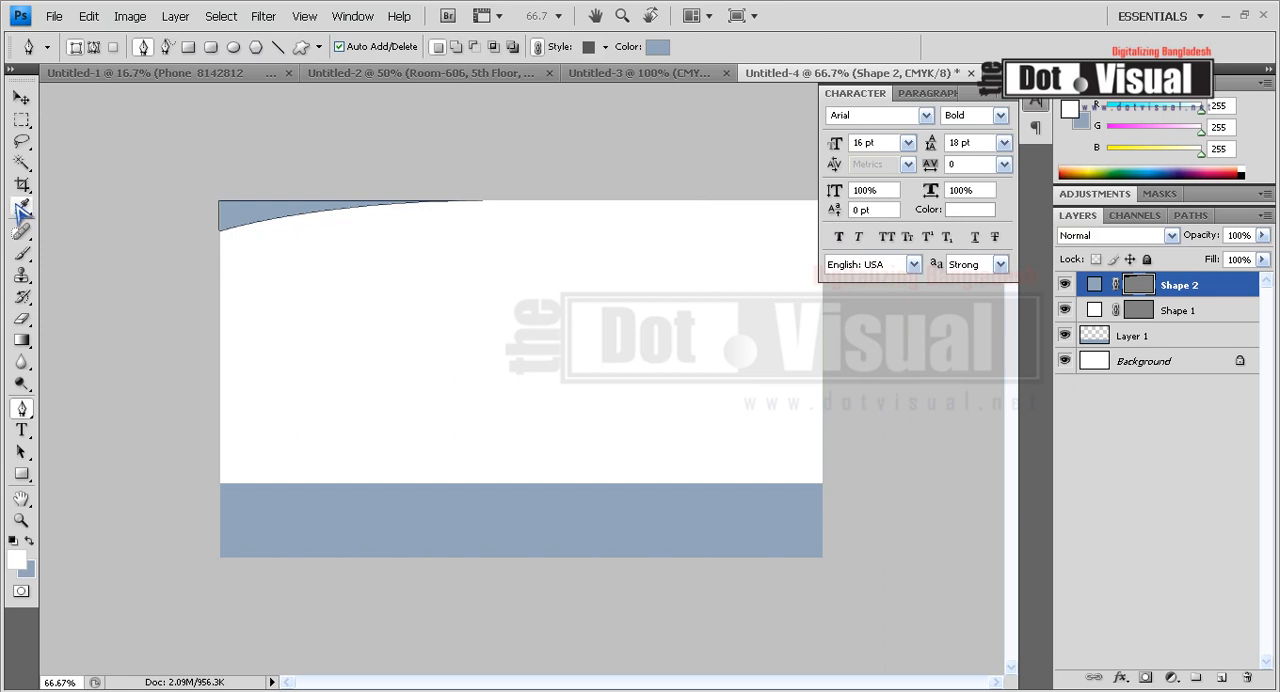
Add a text layer with the cardholder's full name above Layer 1, in Arial Bold 16 pt.
left_click(21, 120)
left_click(1105, 338)
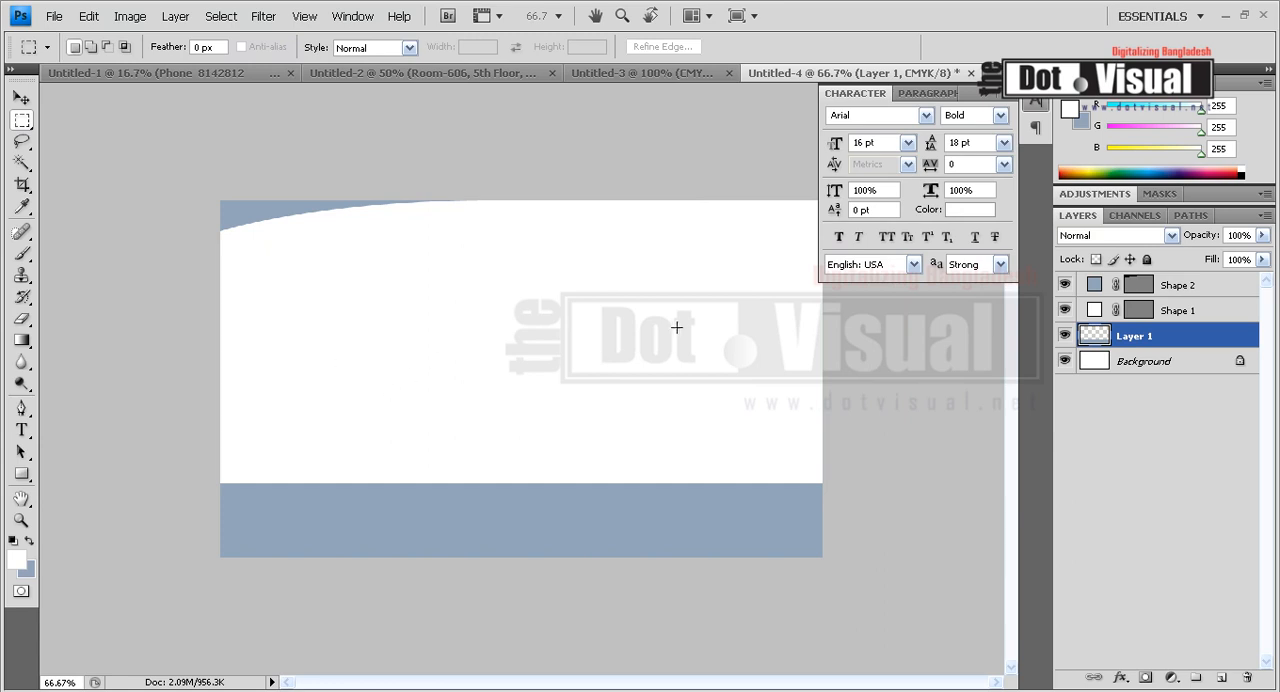
left_click(21, 430)
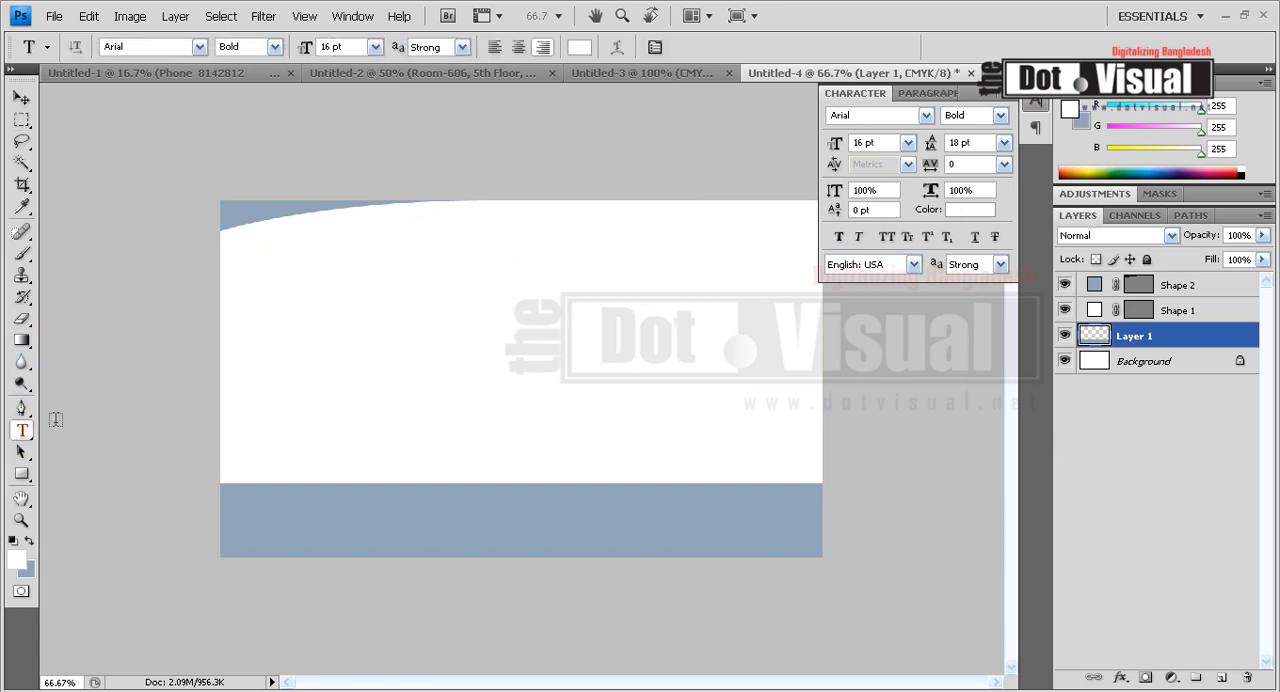
left_click(434, 283)
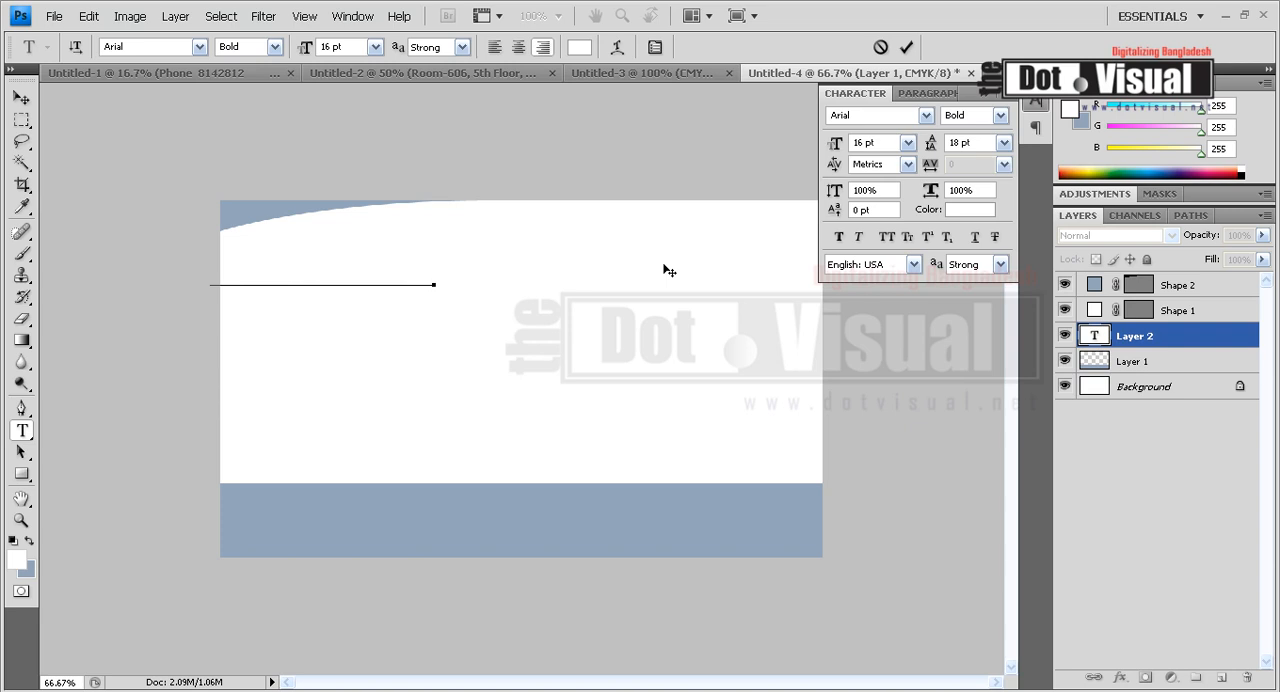
key("ctrl+Return")
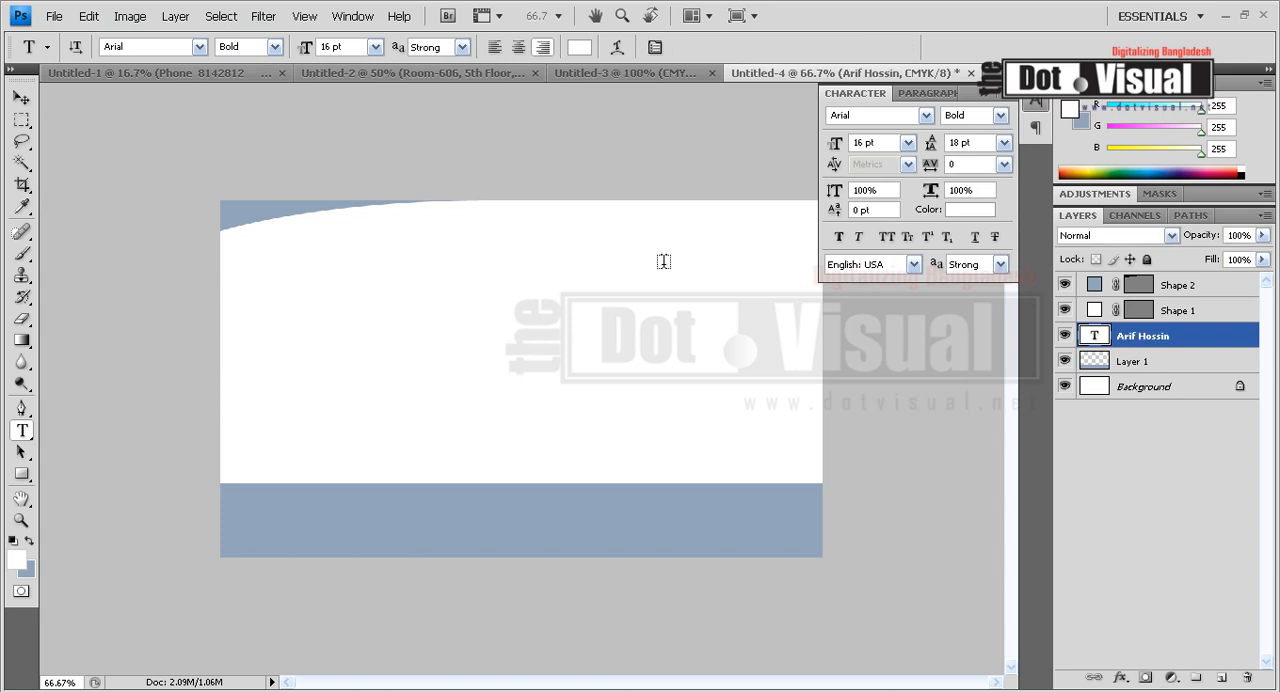
Change the name text's color to black by setting K to 100%.
left_click(580, 47)
left_click(572, 300)
left_click_drag(626, 188, 773, 331)
left_click(432, 258)
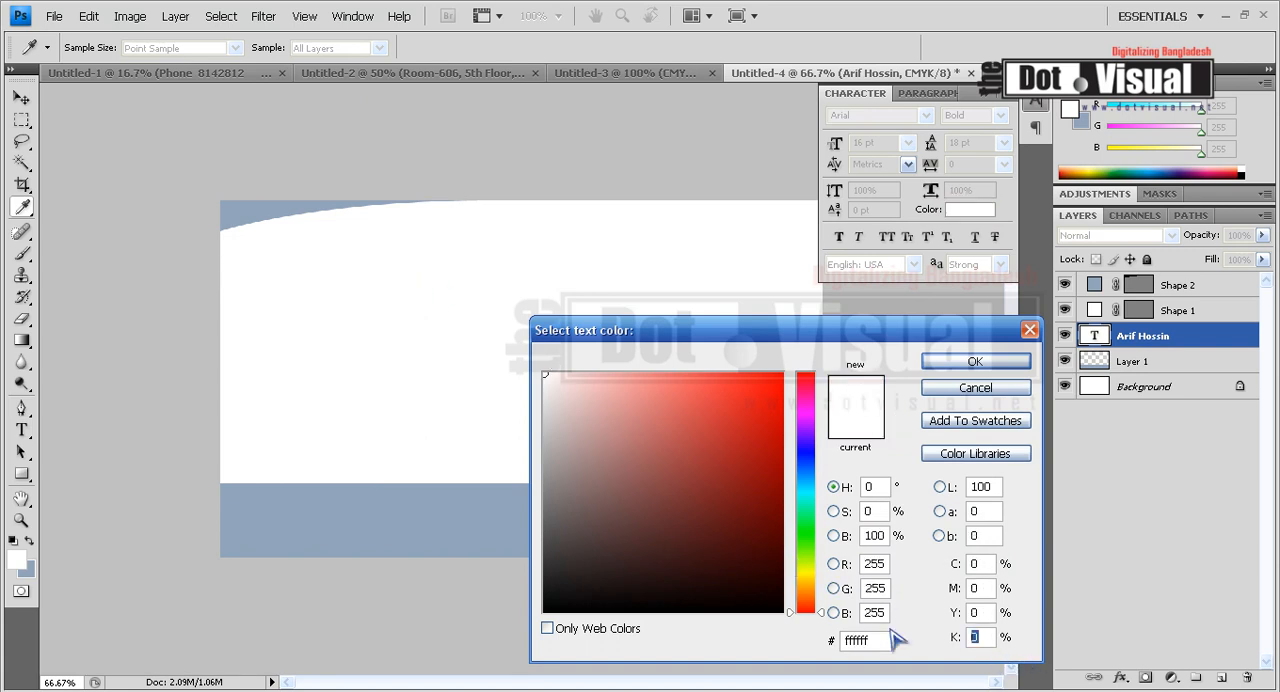
type("100")
key("Return")
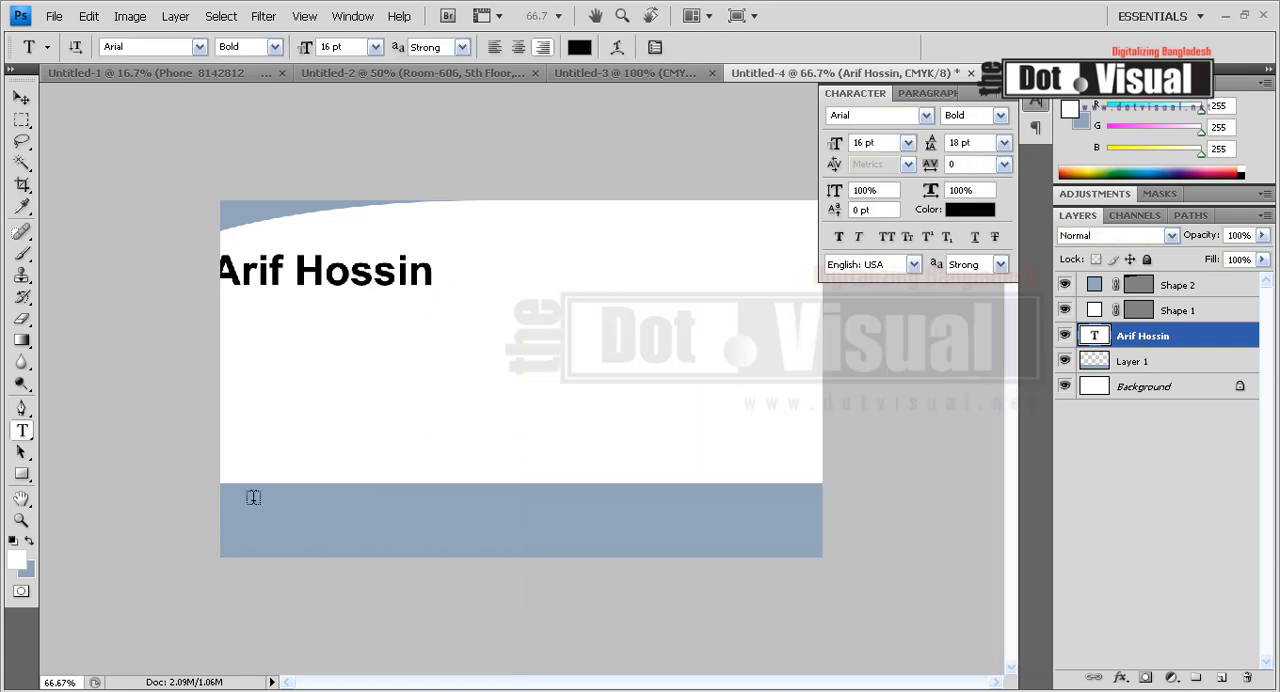
Move the name text to the card's upper-right corner and scale it down to about 8.23 pt.
left_click(21, 97)
left_click_drag(297, 264, 657, 225)
key("ctrl+t")
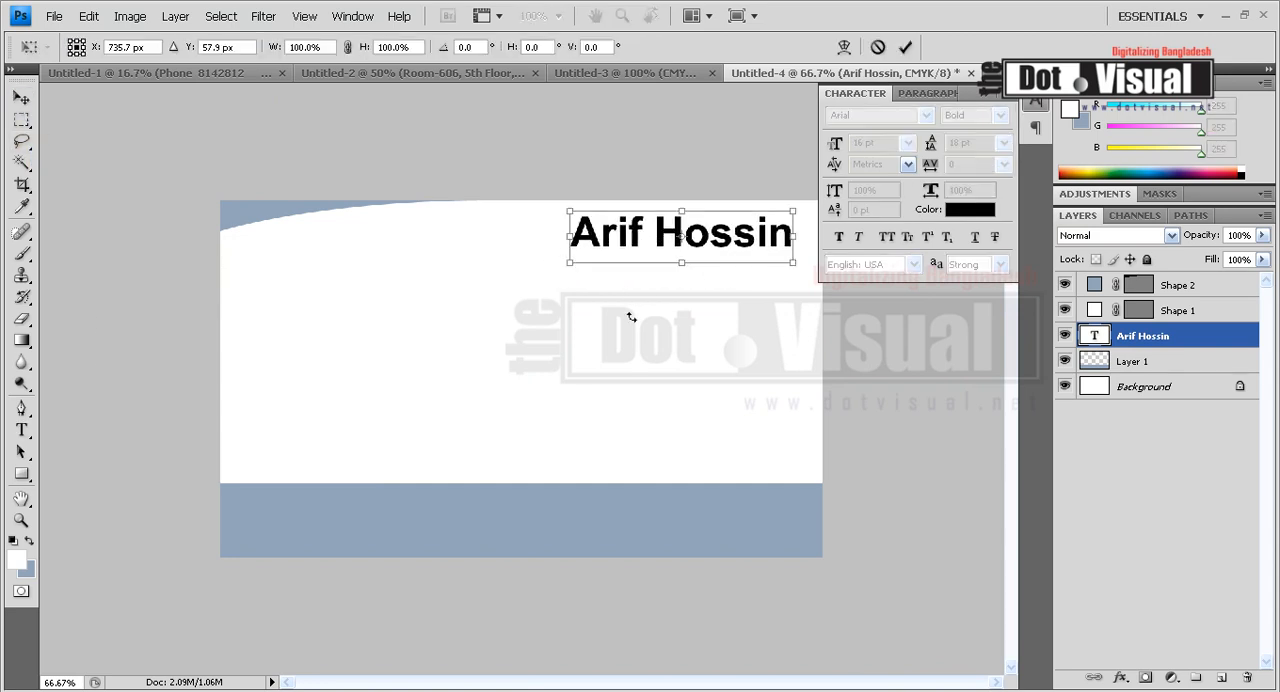
left_click_drag(572, 269, 686, 232)
key("Return")
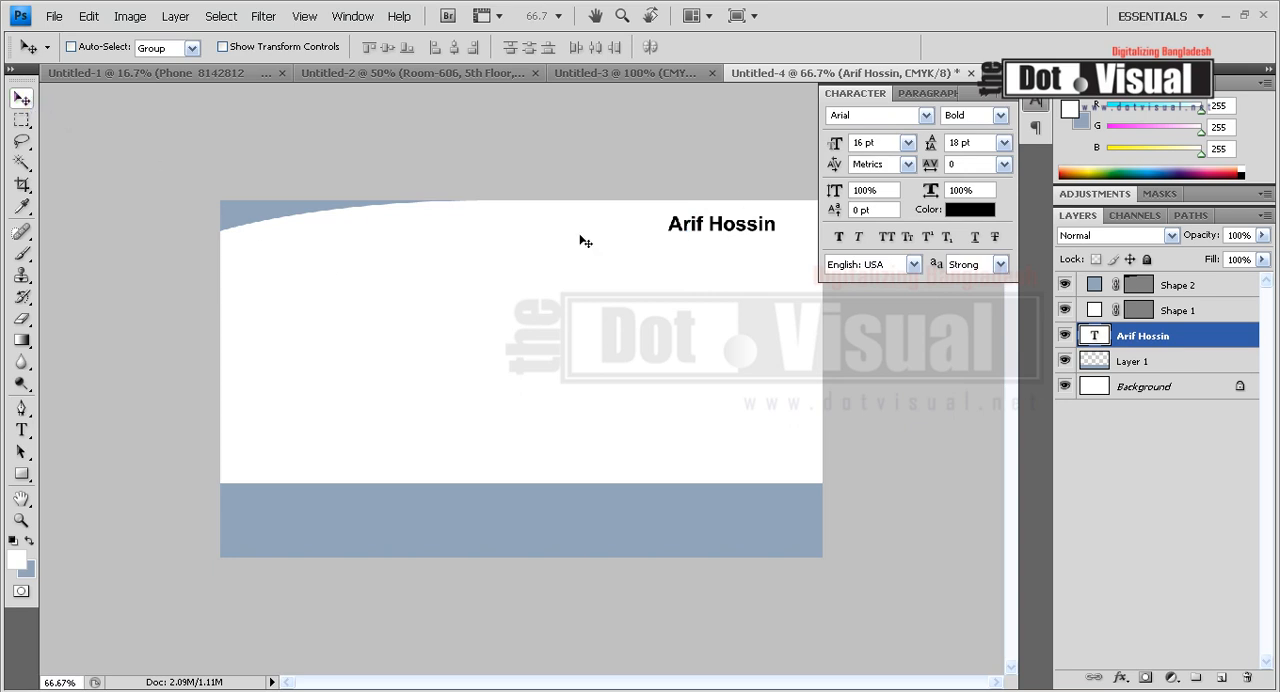
key("ctrl+t")
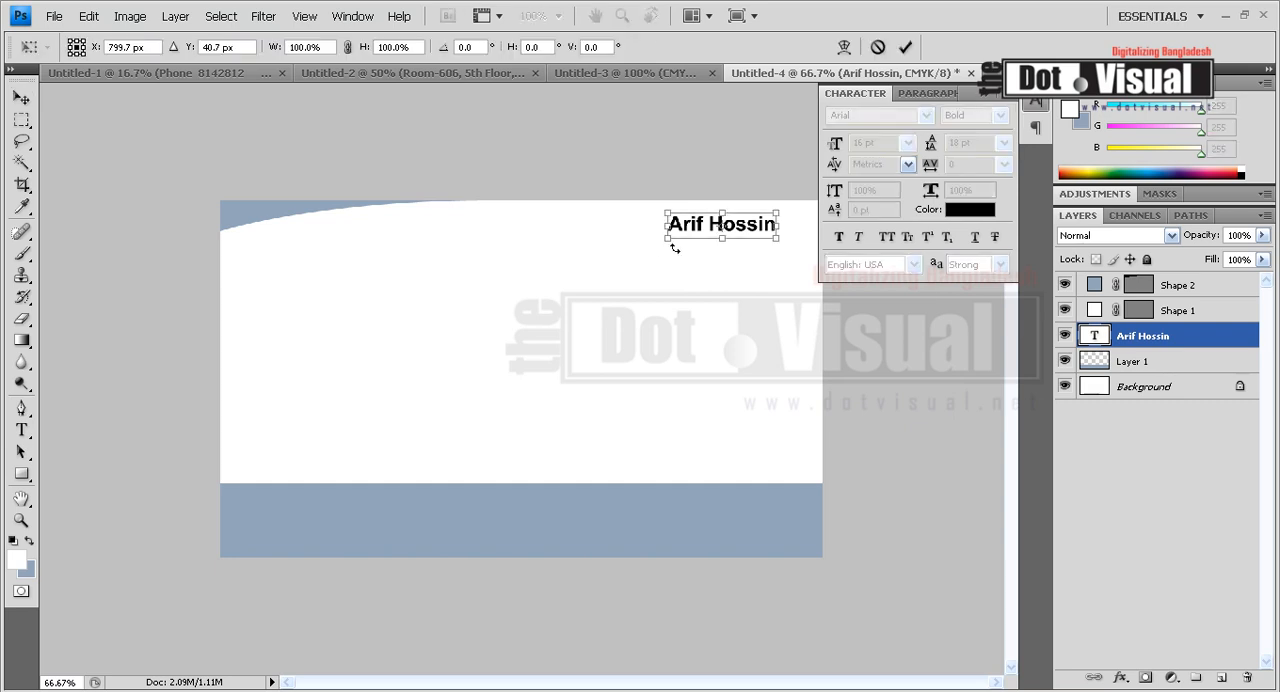
left_click_drag(672, 244, 717, 237)
key("Return")
Correct the spelling of the surname by inserting the missing letter "a".
left_click(21, 430)
left_click(768, 226)
type("a")
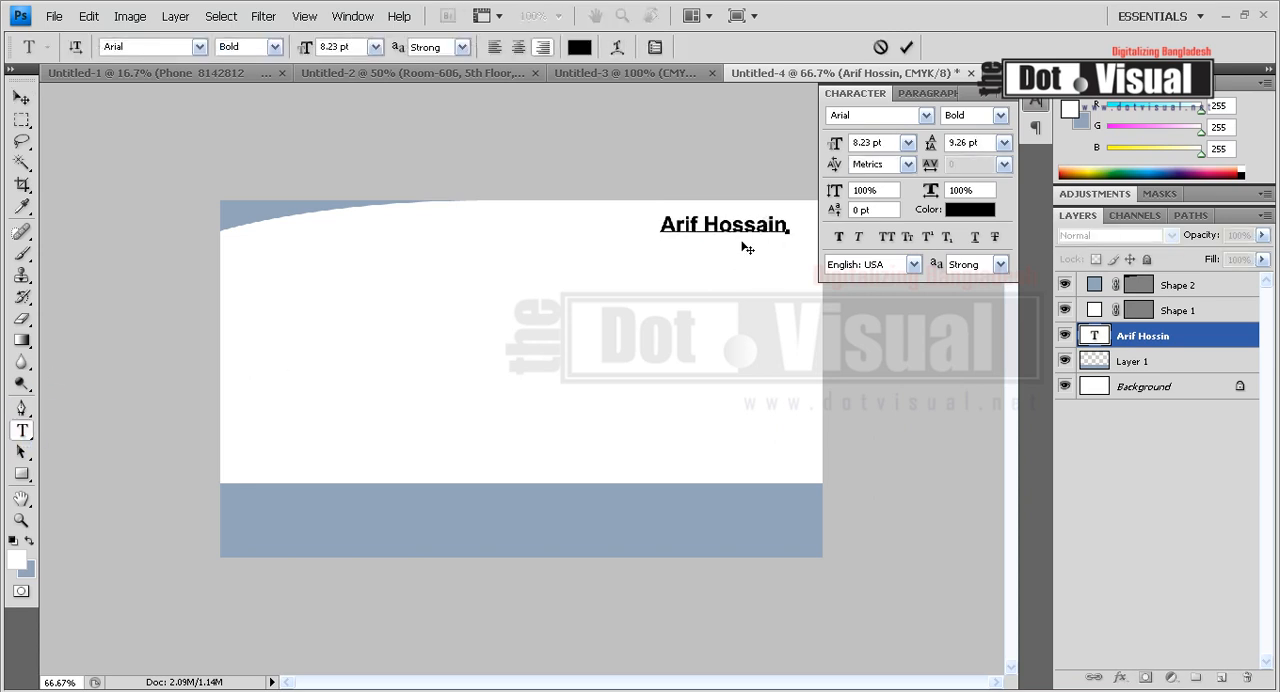
key("ctrl+Return")
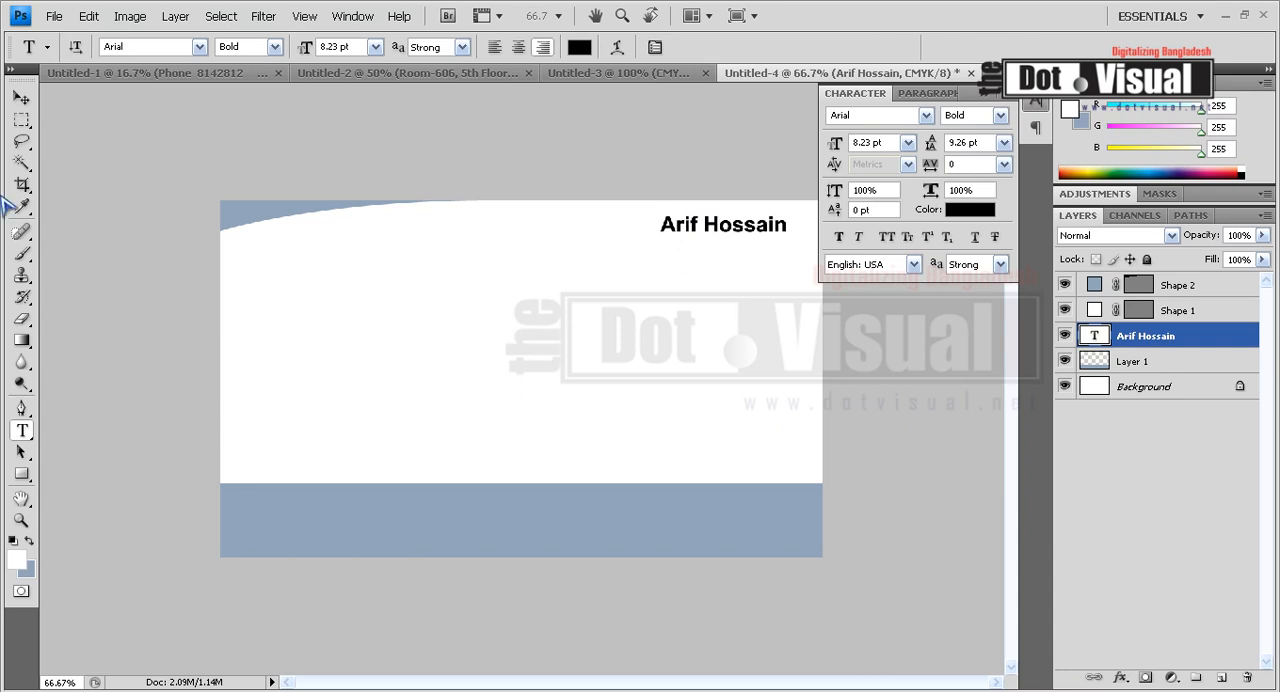
Duplicate the name text just below the original and replace the copy's wording with "CEO".
left_click(21, 97)
left_click_drag(746, 240, 744, 263)
left_click(21, 430)
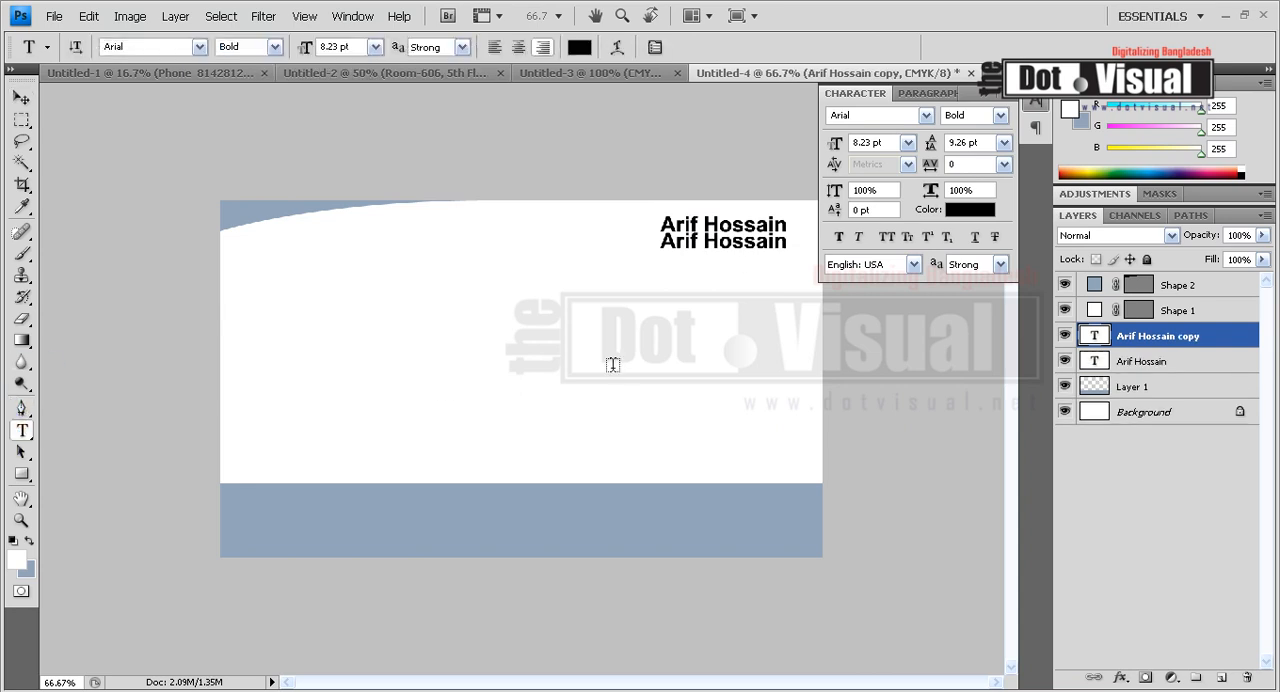
left_click_drag(664, 248, 796, 232)
key("BackSpace")
type("CEO")
key("ctrl+Return")
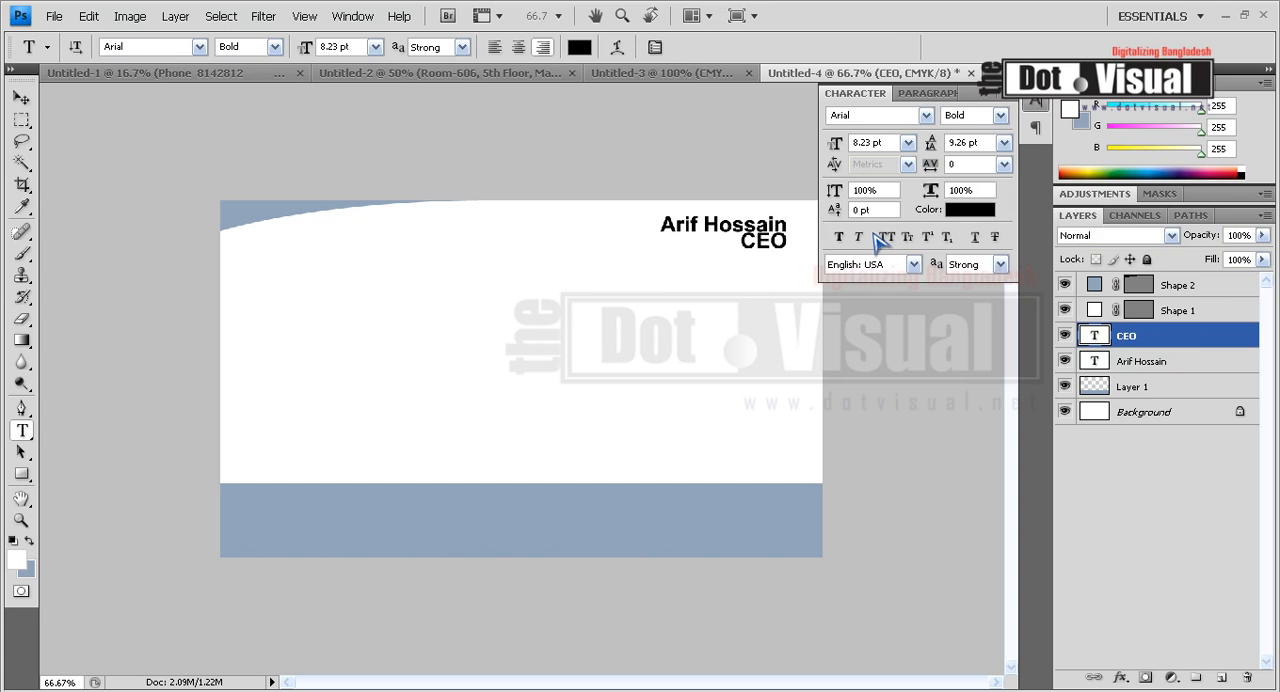
Scale the CEO text down to 68.7%, keeping it aligned under the end of the name.
key("ctrl+t")
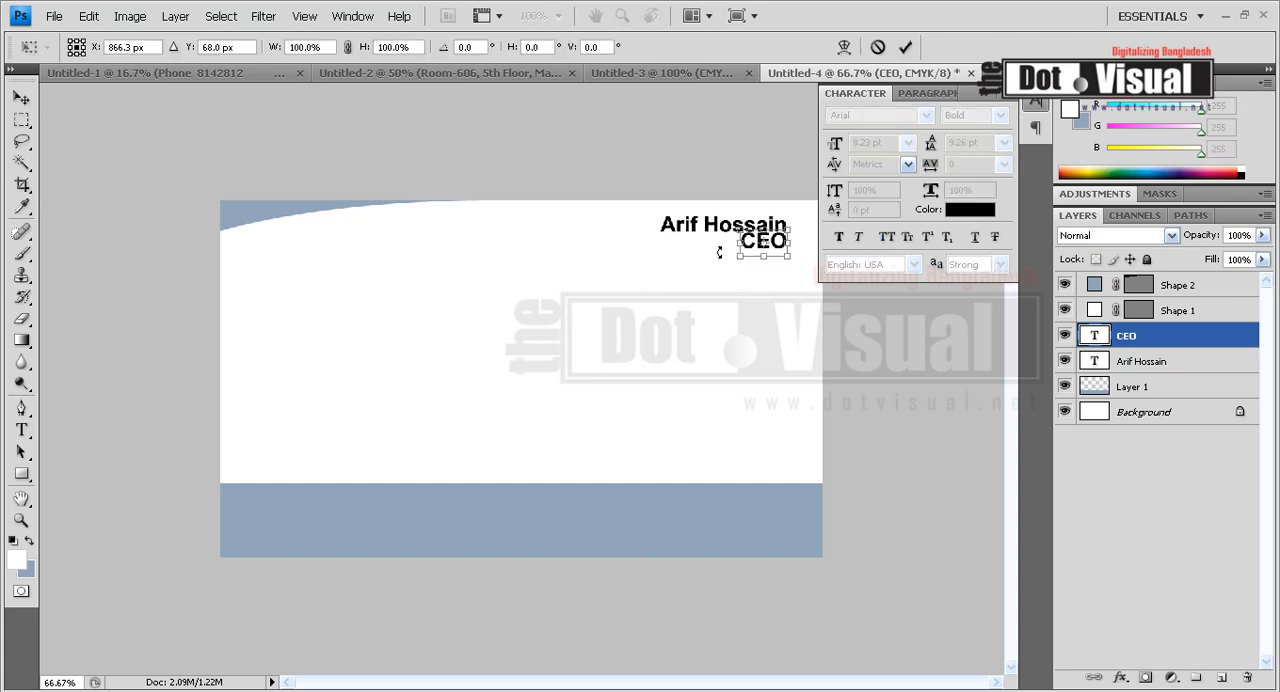
left_click_drag(737, 231, 748, 237)
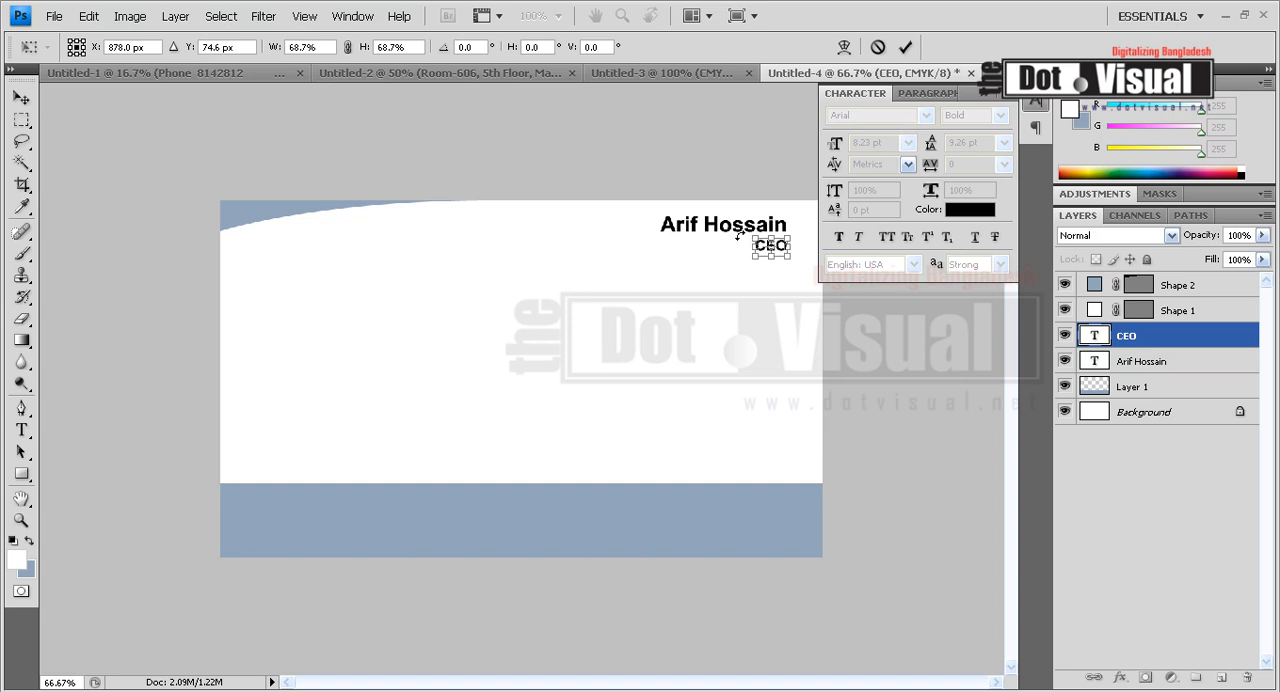
key("Return")
left_click(21, 97)
key("1")
key("0")
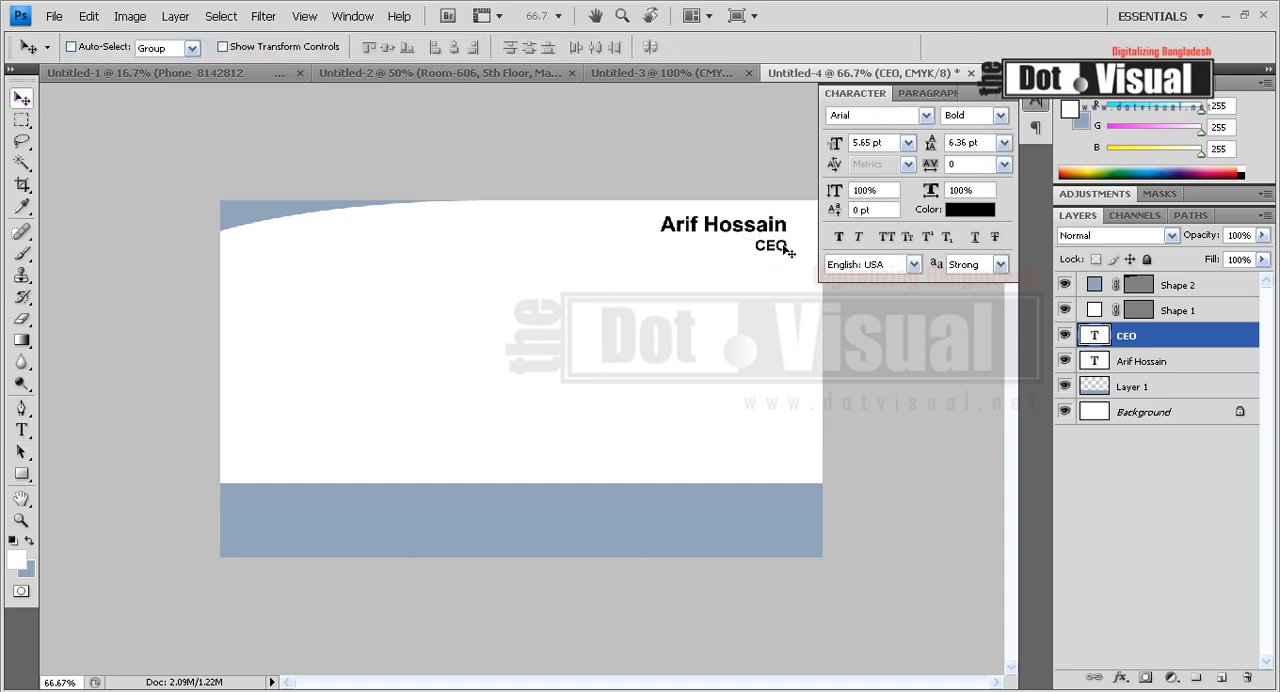
Change the CEO text's color to a medium blue.
left_click(958, 211)
left_click(806, 478)
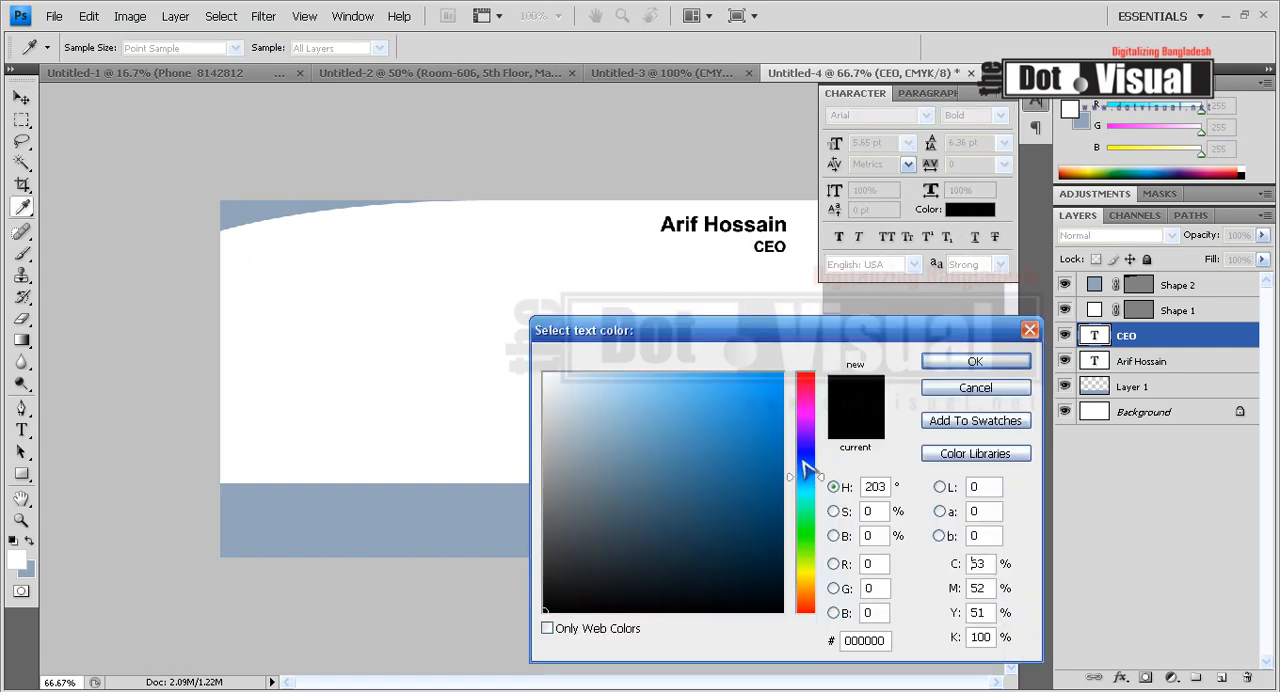
left_click_drag(810, 494, 812, 484)
left_click(762, 406)
left_click(972, 362)
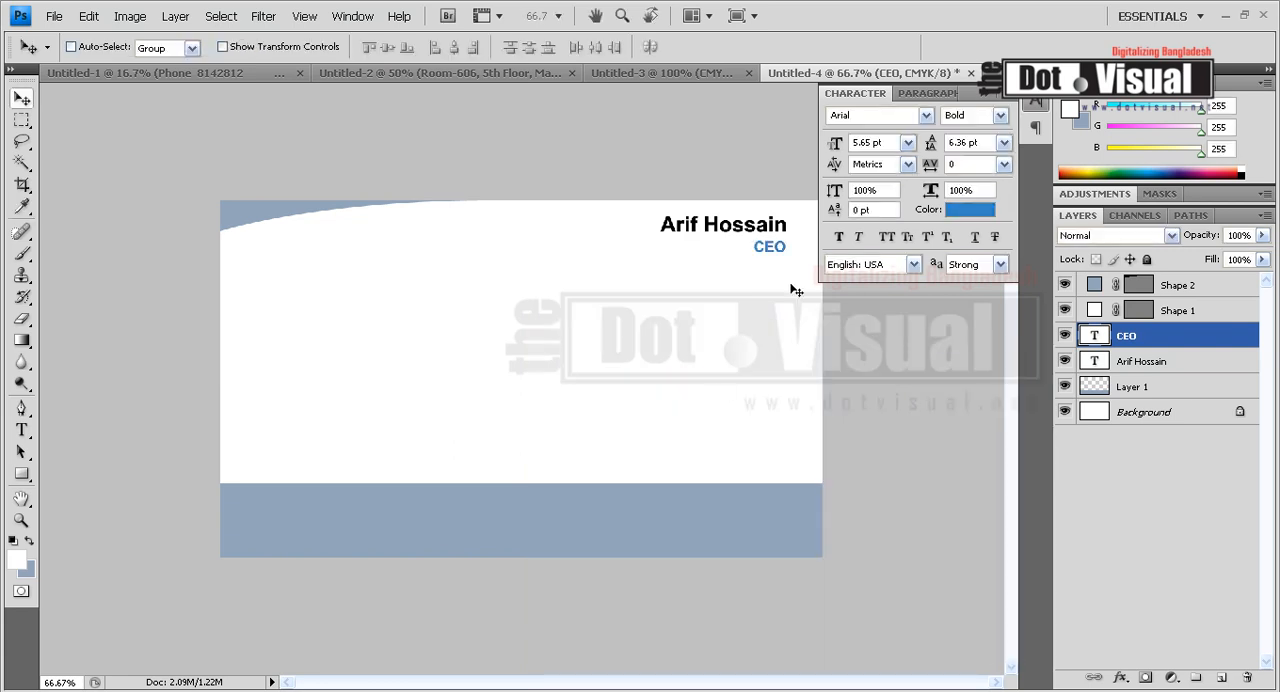
Duplicate the Logo group from the letterhead document Untitled-1 into the business card document Untitled-4.
left_click(226, 76)
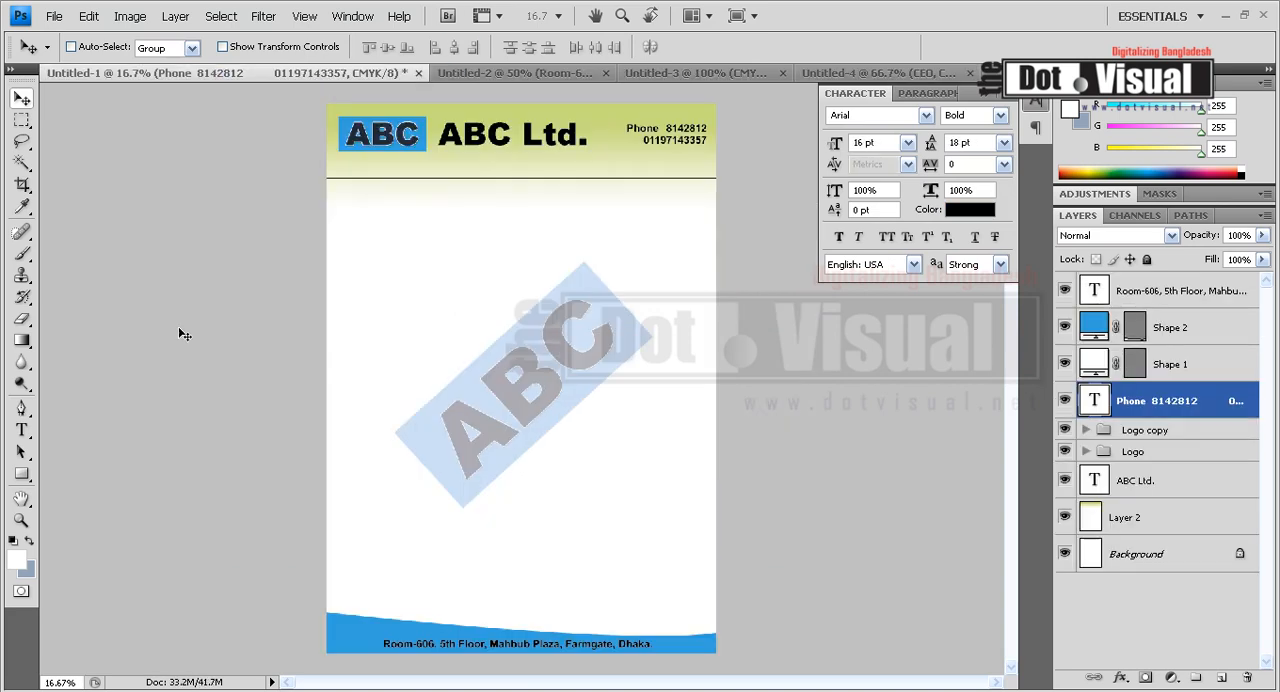
left_click(389, 158, "ctrl")
right_click(1161, 456)
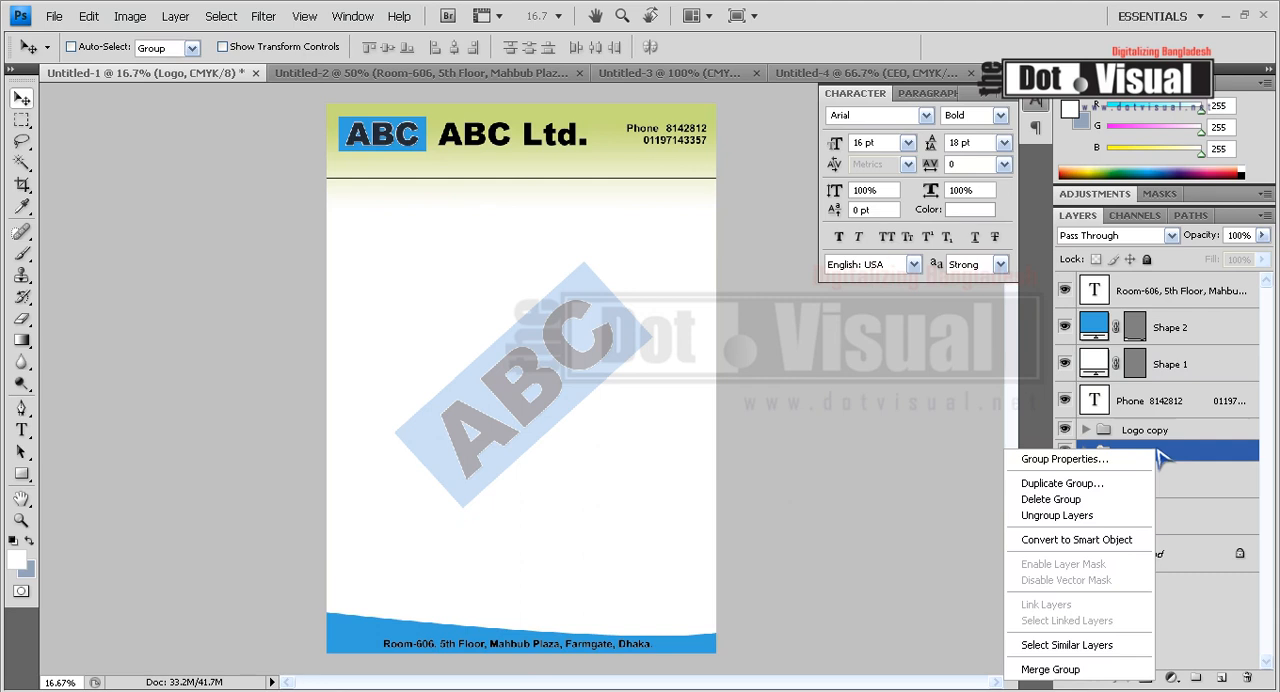
key("Escape")
left_click(1128, 456, "ctrl")
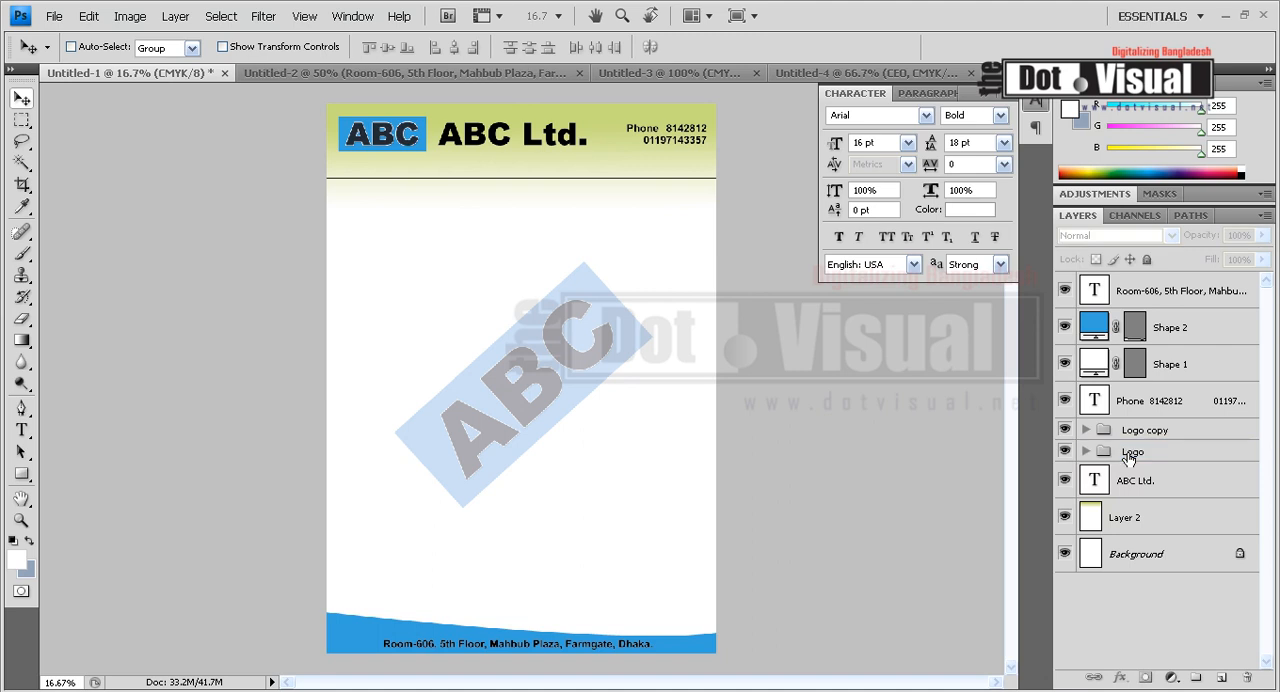
right_click(1128, 456)
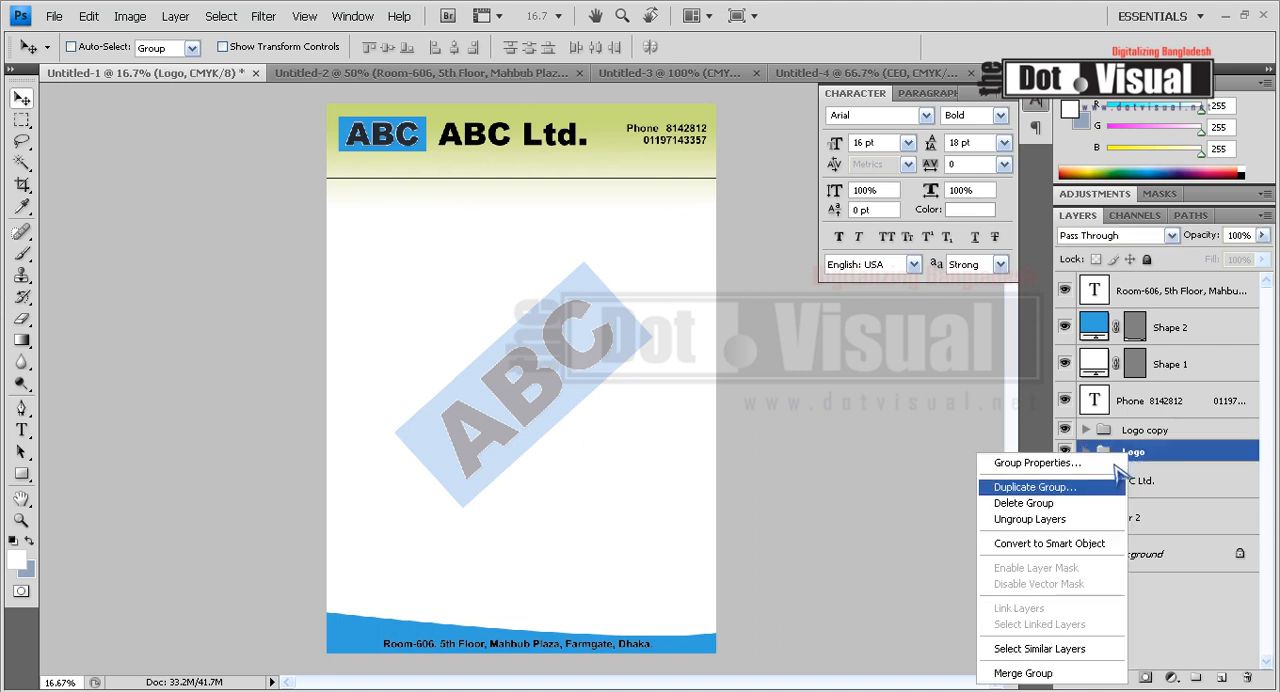
left_click(1060, 487)
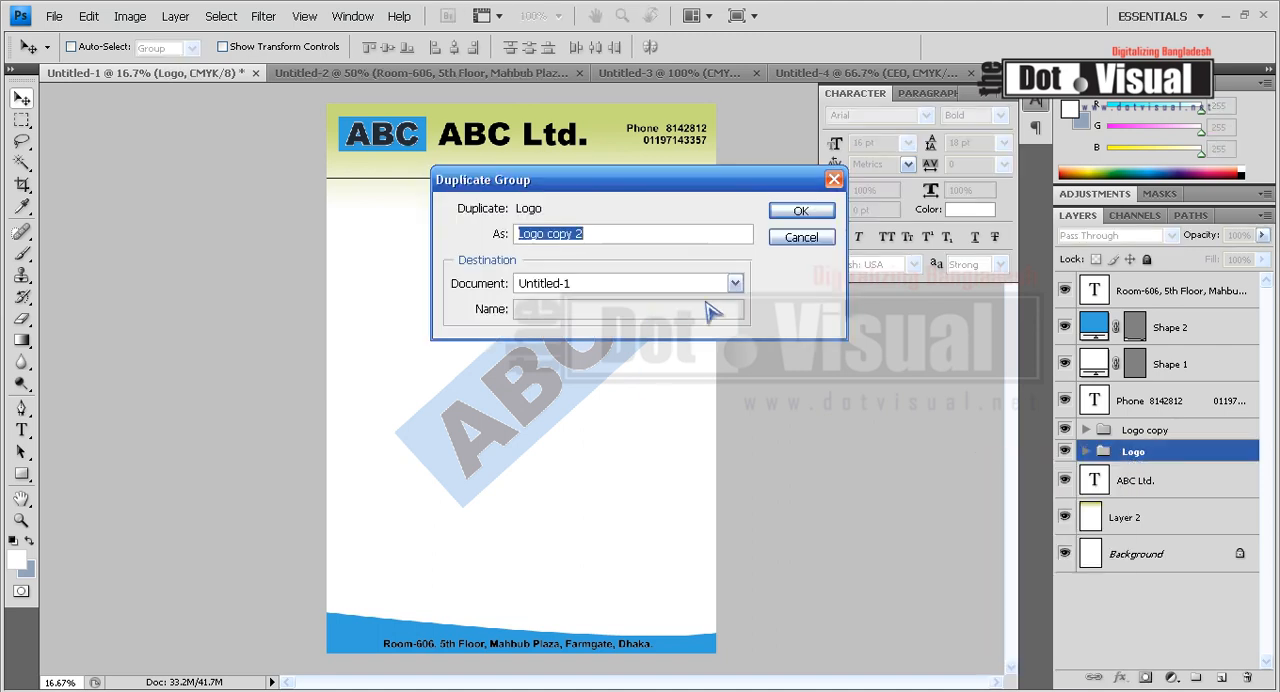
left_click(671, 285)
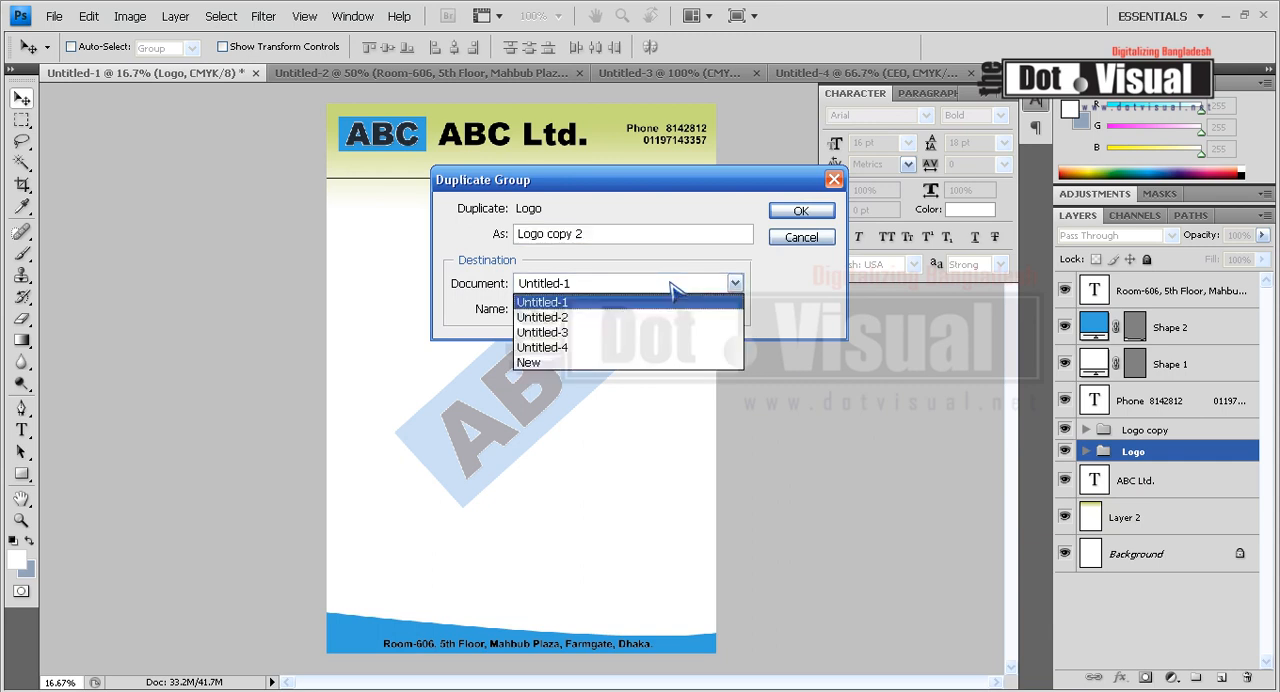
left_click(582, 341)
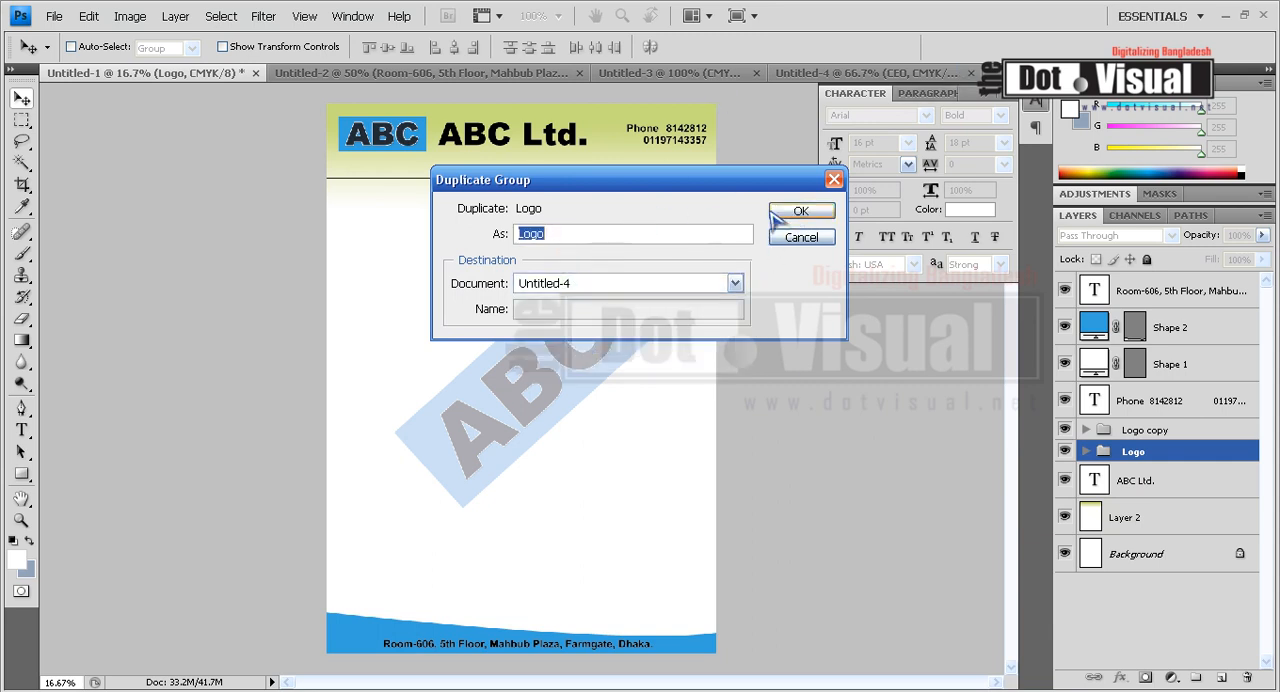
left_click(801, 211)
In the business card document, scale the ABC logo down proportionally to 44.9% and place it just above the colored band, near the card's left edge.
left_click(879, 76)
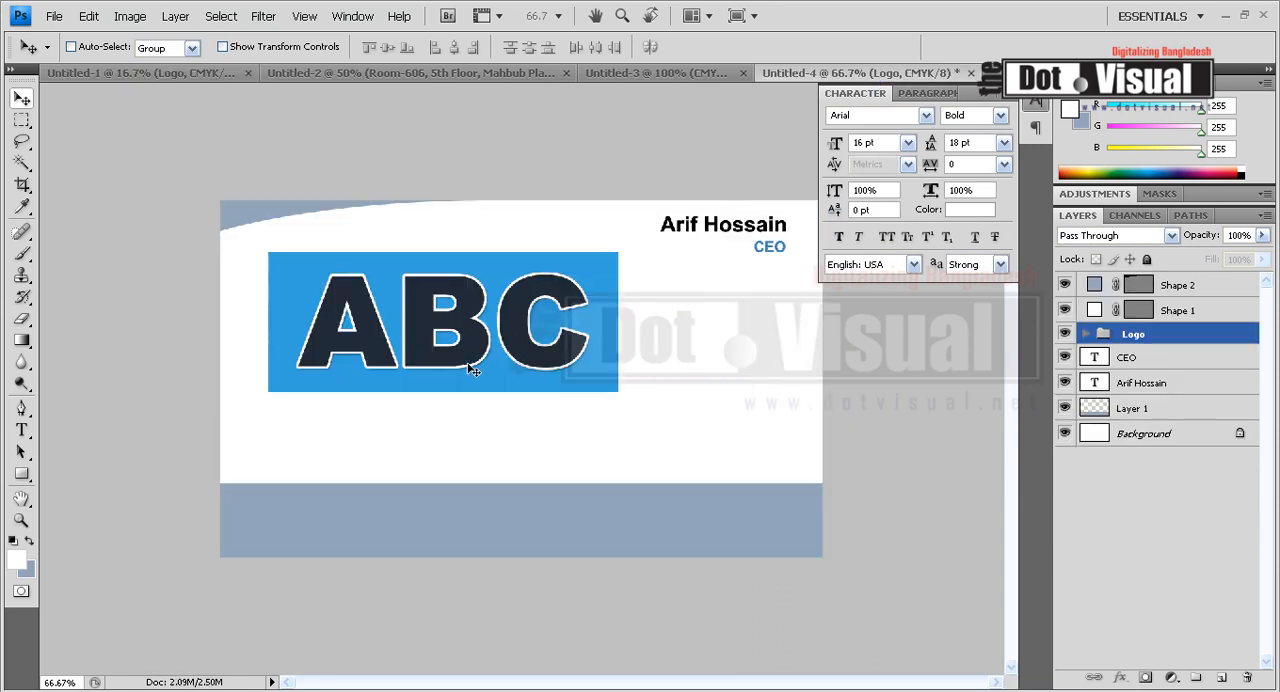
key("ctrl+t")
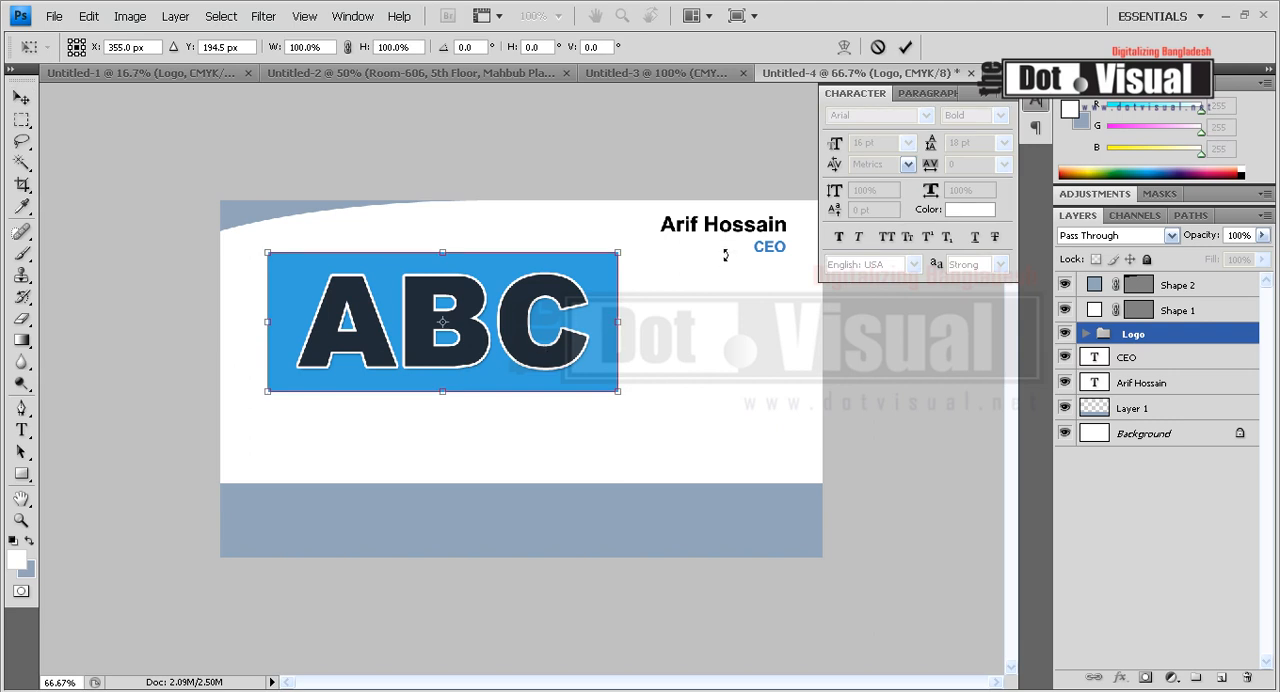
left_click_drag(620, 257, 412, 405)
key("Return")
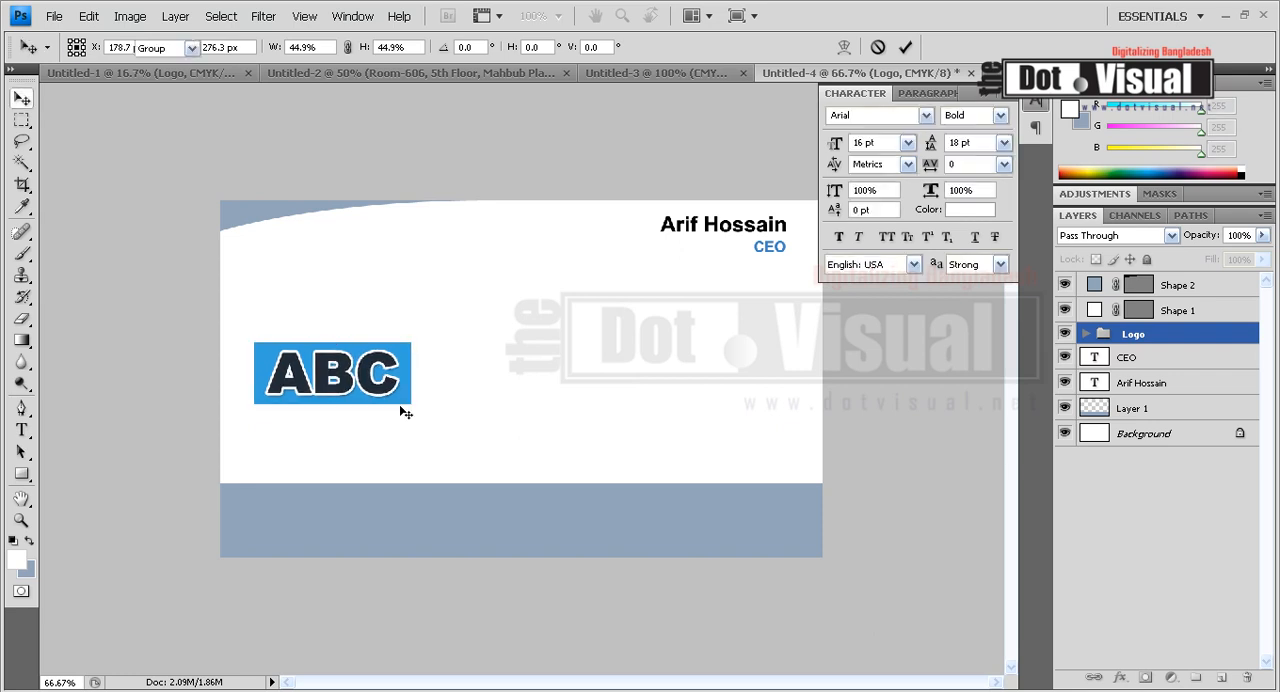
Add the text "ABC Ltd." beside the logo in 16 pt Arial Bold.
left_click(21, 430)
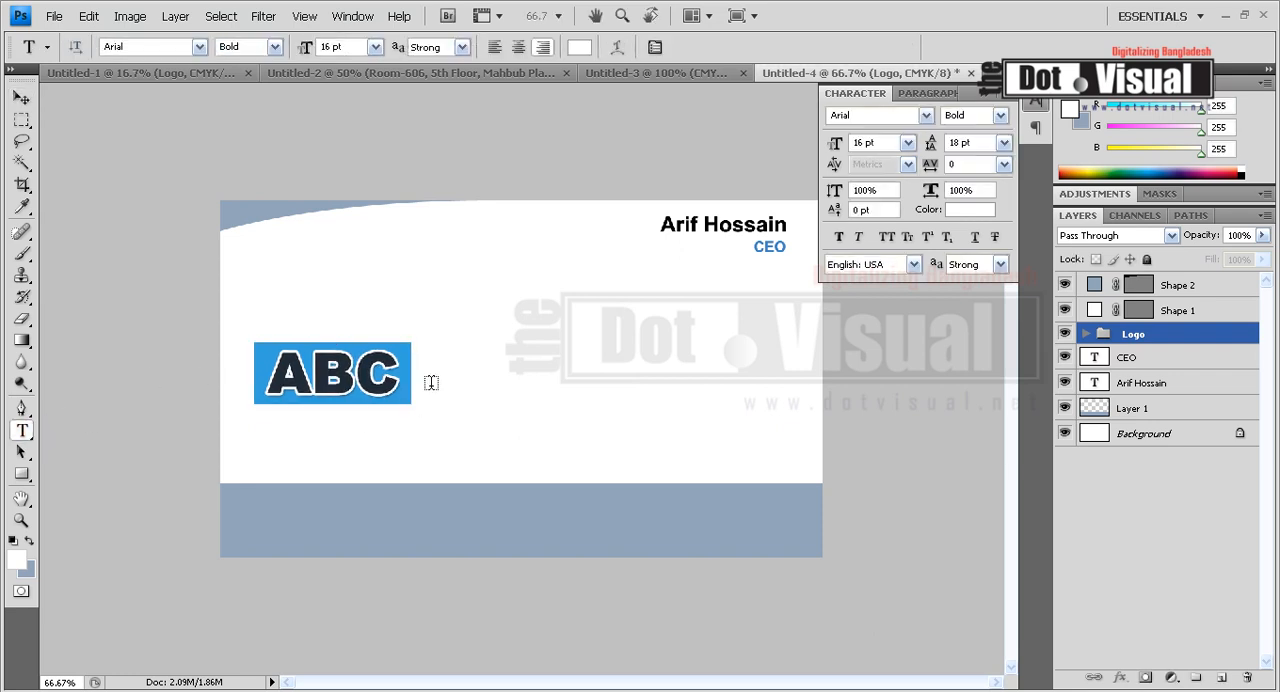
left_click(432, 381)
type("ABC Ltd")
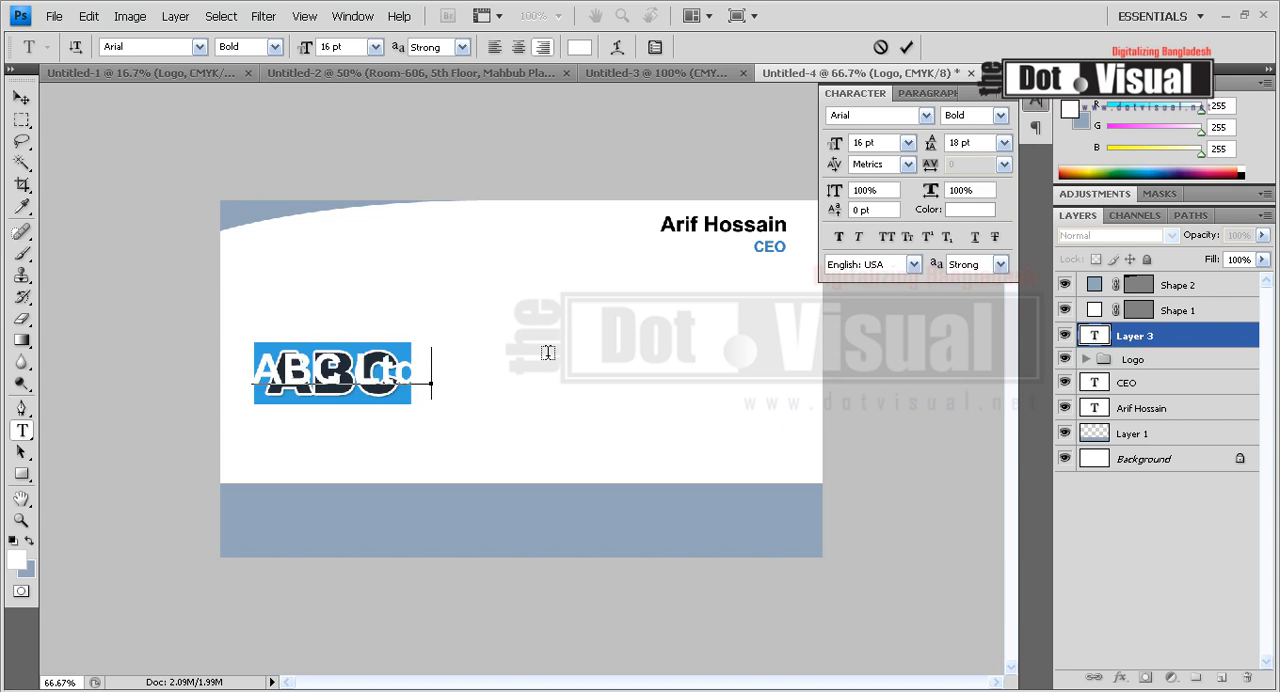
Recolor the whole company name text to the dark navy of the logo's lettering.
key("ctrl+a")
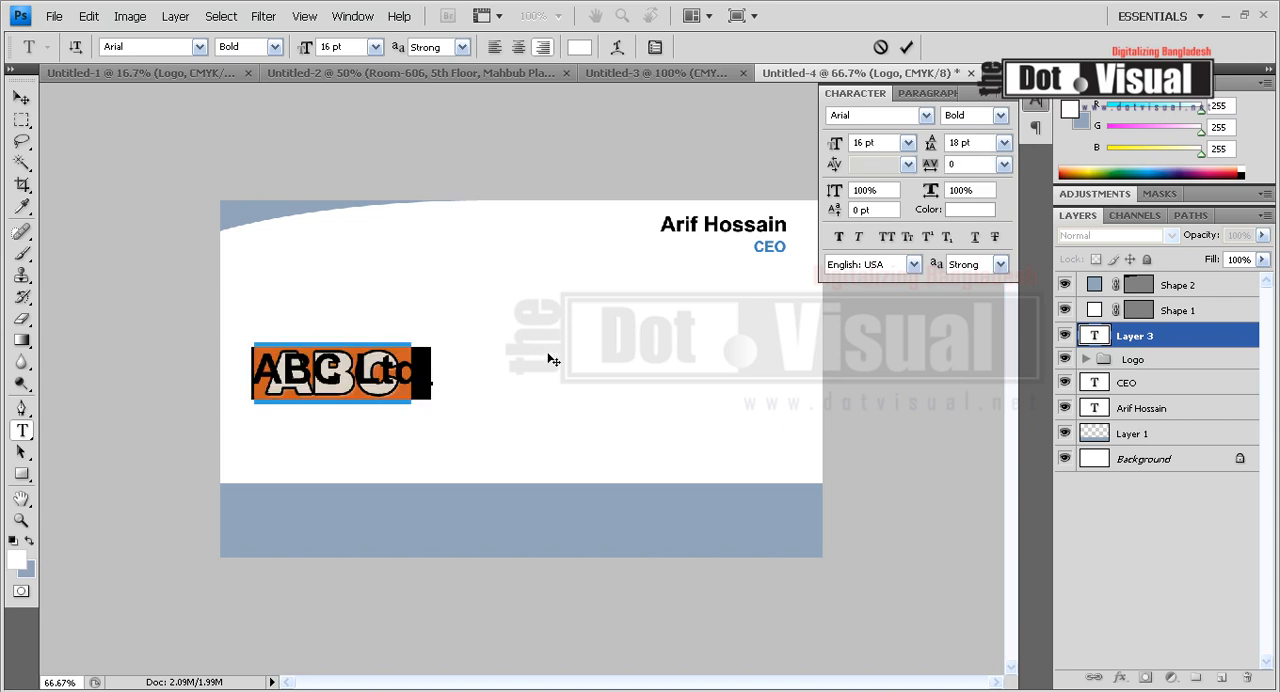
left_click(580, 47)
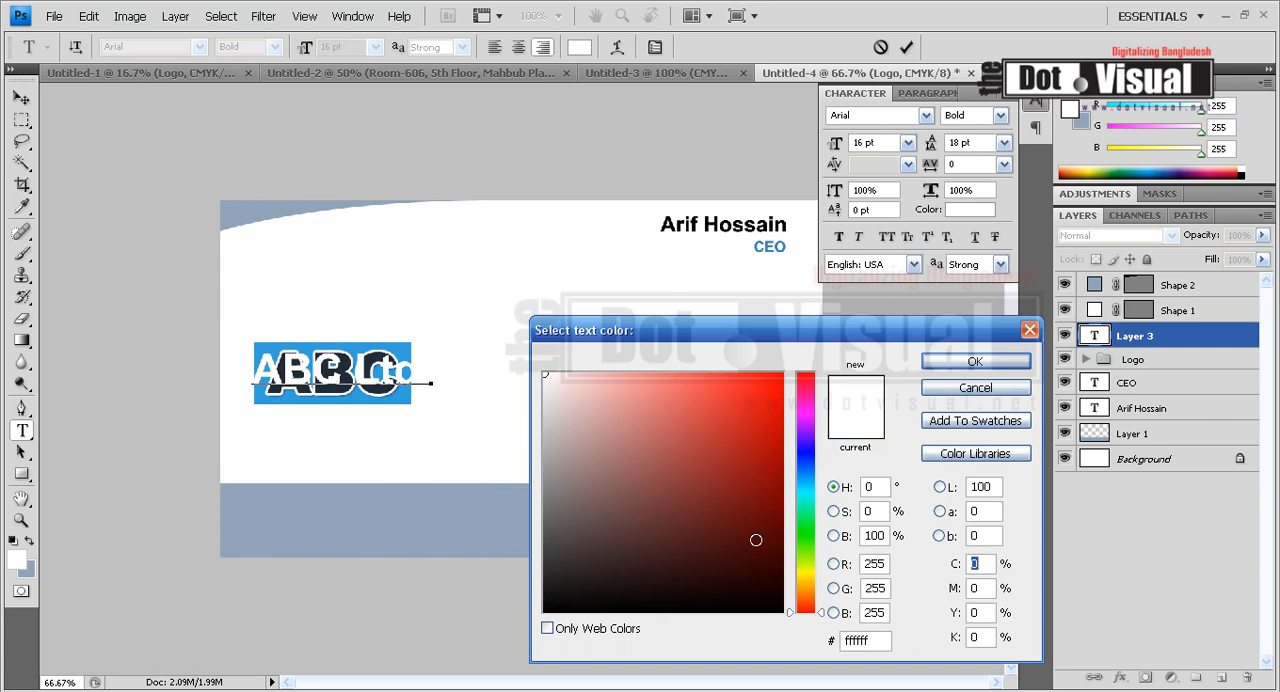
left_click(752, 576)
left_click(408, 479)
left_click_drag(688, 463, 729, 543)
left_click(975, 361)
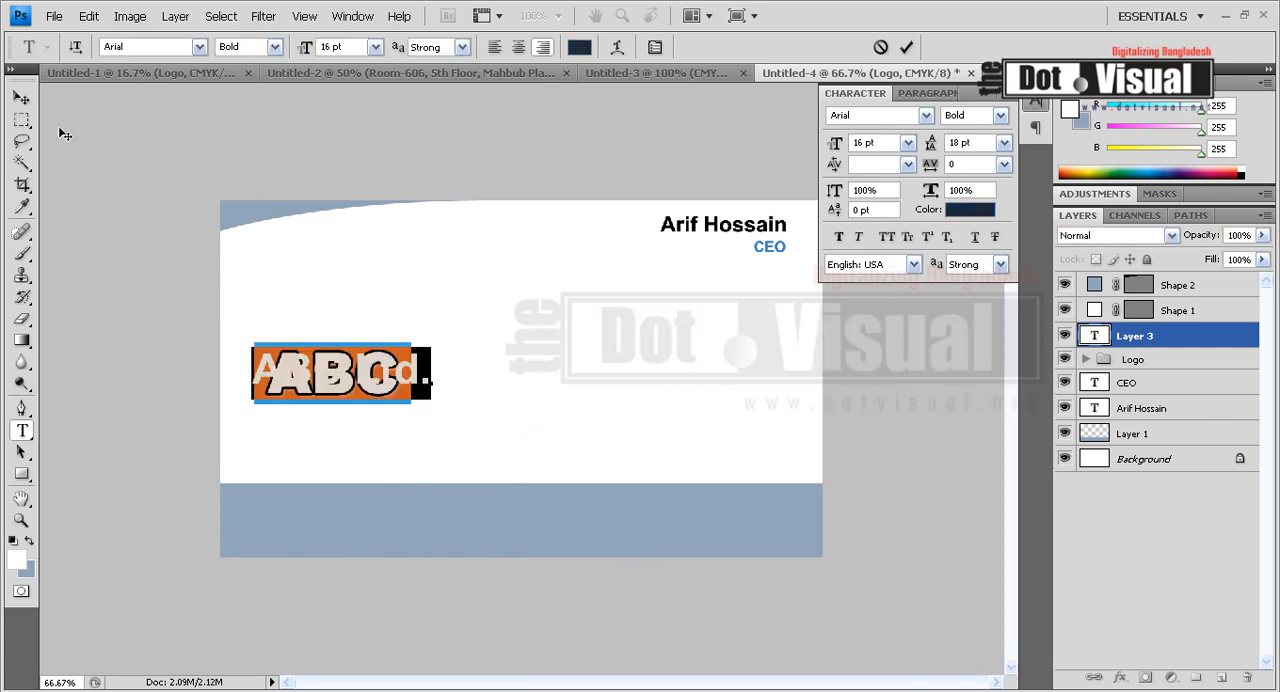
Move the company name to the right of the logo and scale it up to 168%.
left_click(21, 98)
left_click_drag(423, 338, 777, 318)
key("ctrl+t")
left_click_drag(746, 372, 698, 386)
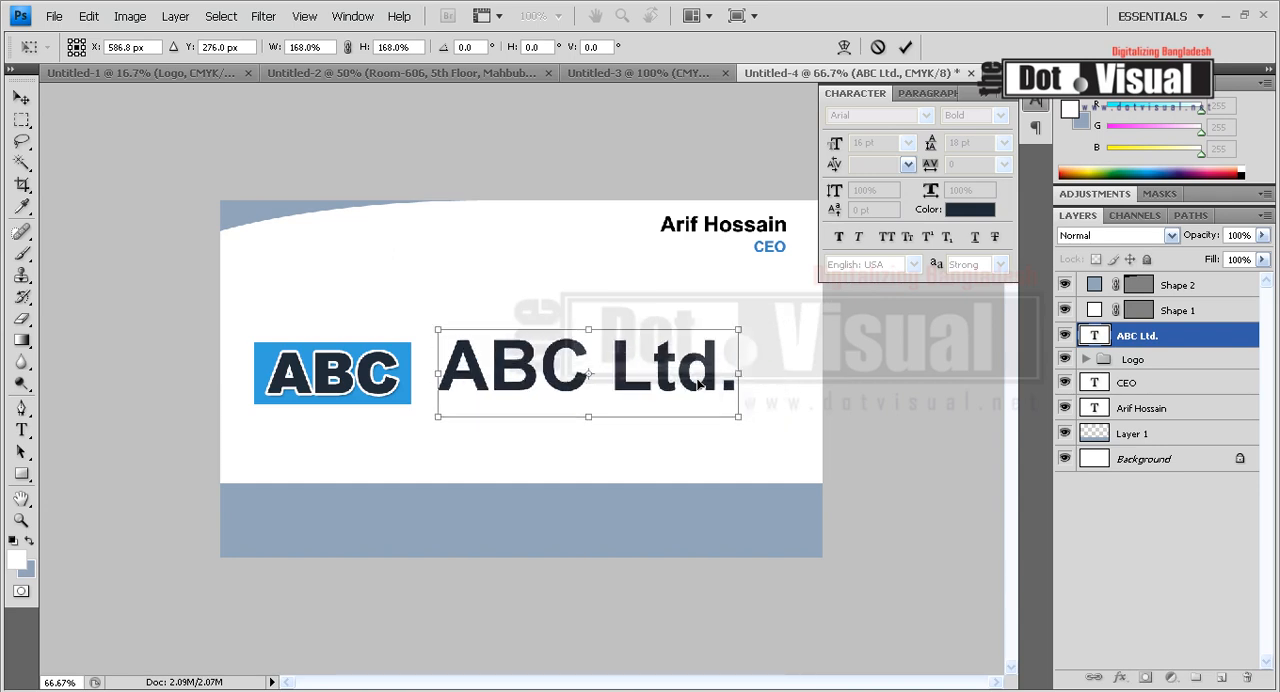
key("Return")
Shift the company name slightly right and move the logo close beside it to center the pair on the card.
left_click_drag(687, 375, 703, 371)
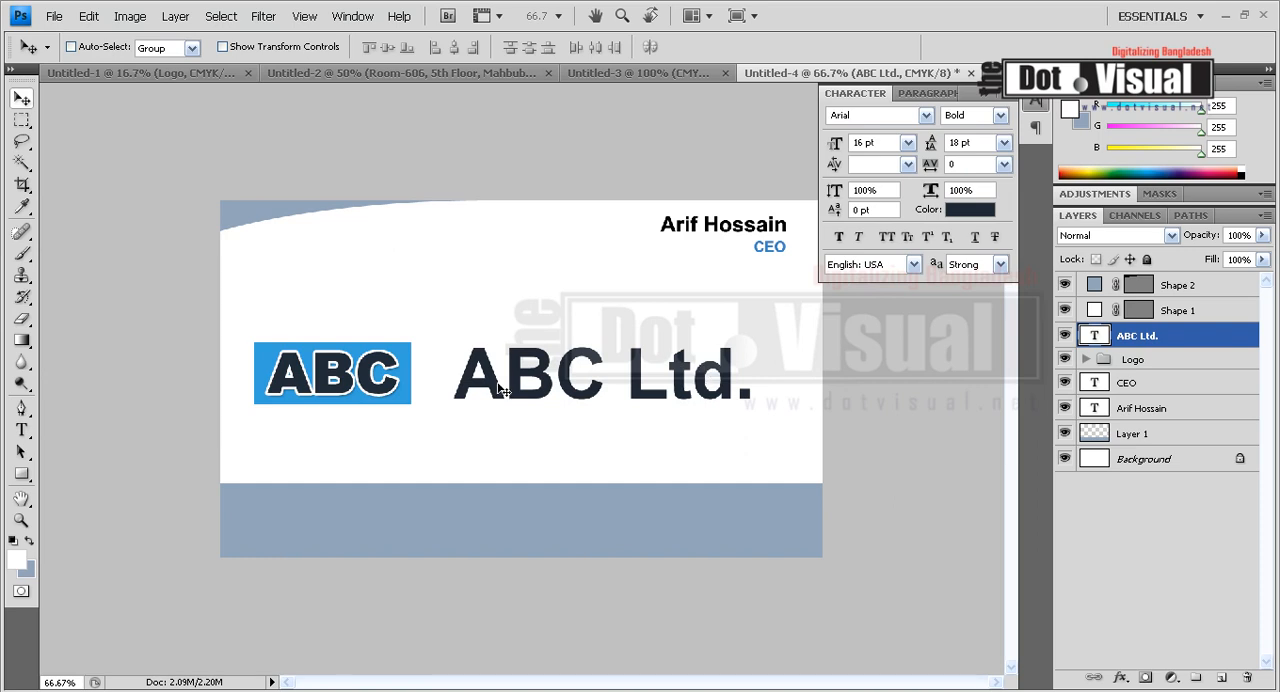
left_click(371, 361, "ctrl")
left_click_drag(371, 361, 401, 358)
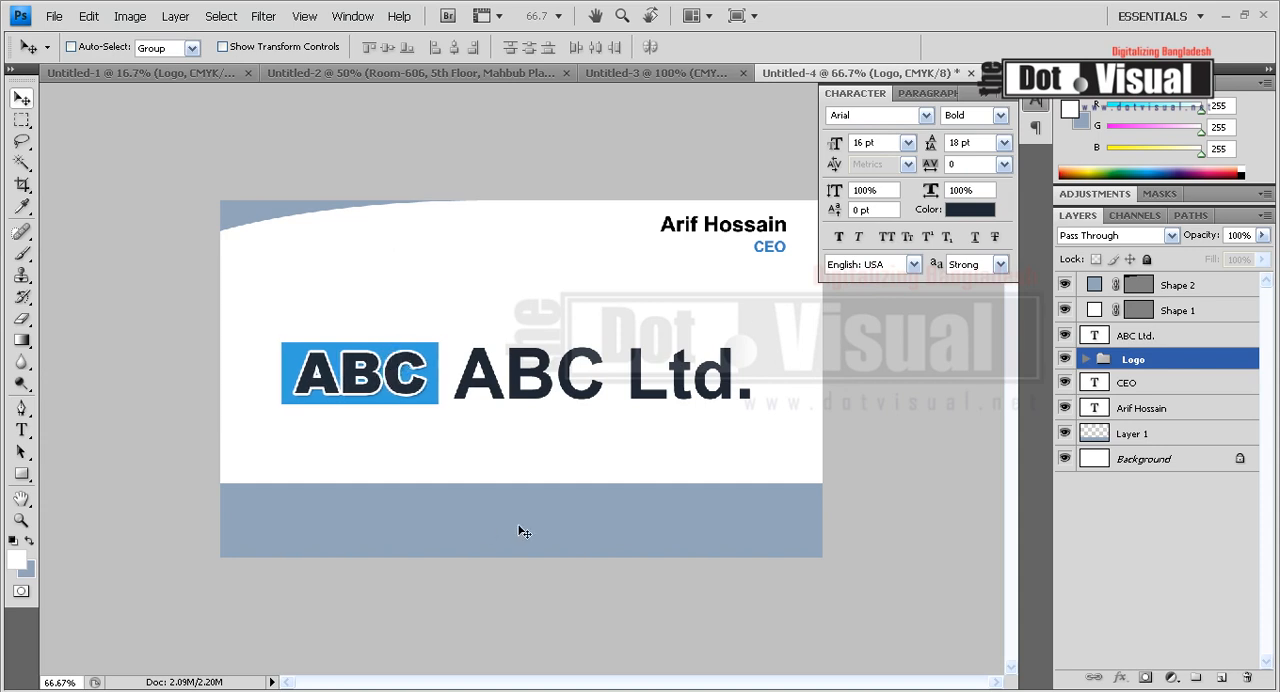
Start a text line with "R" at the left of the card's bottom band and set its font size to 8 pt.
left_click(30, 434)
left_click(244, 502)
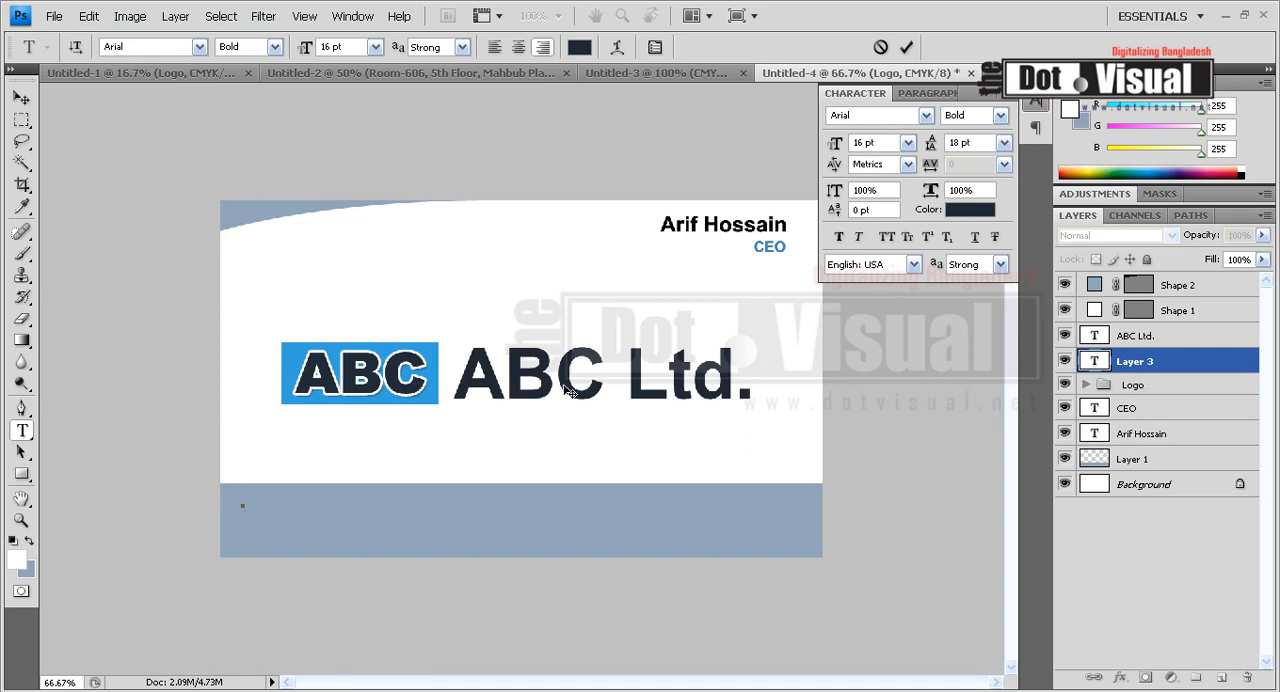
left_click(343, 44)
type("15")
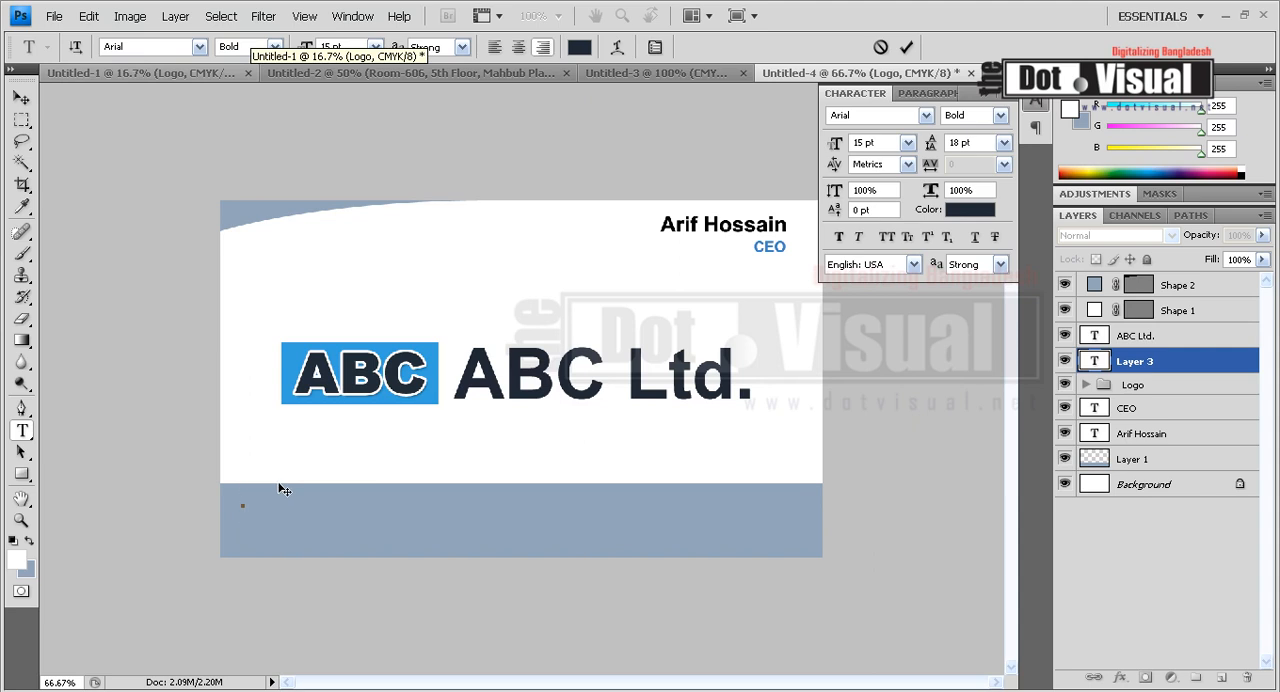
type("R")
key("ctrl+a")
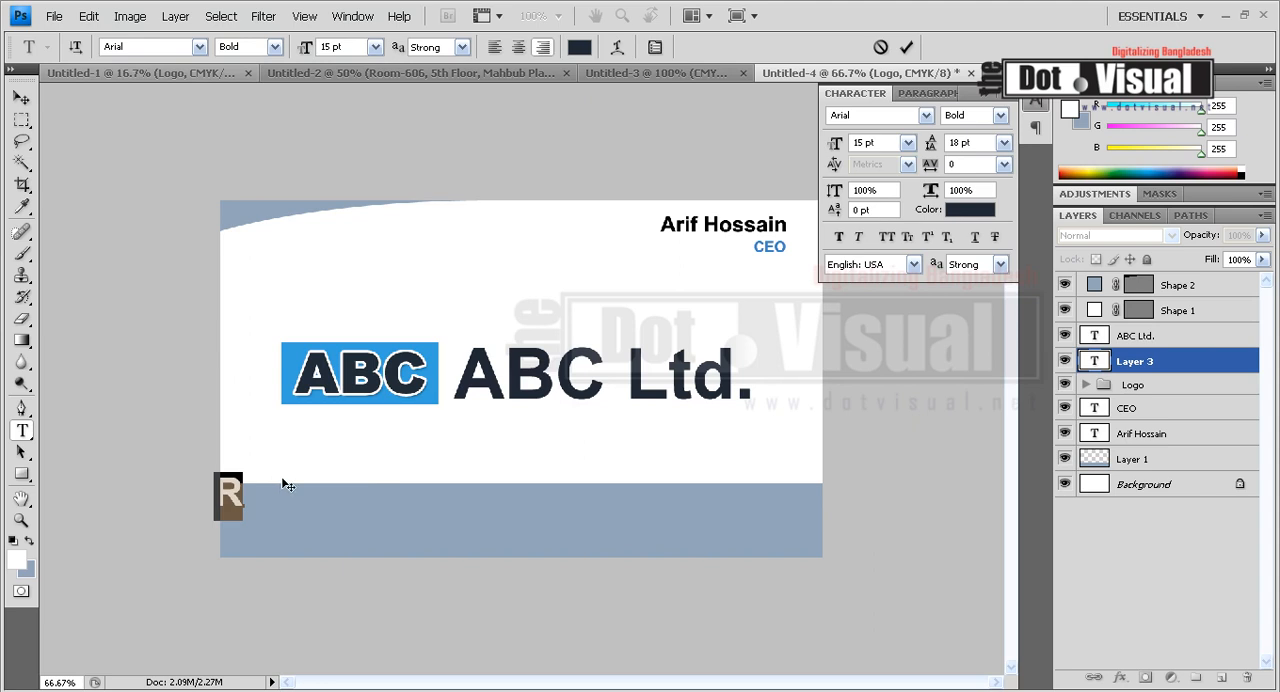
left_click(375, 47)
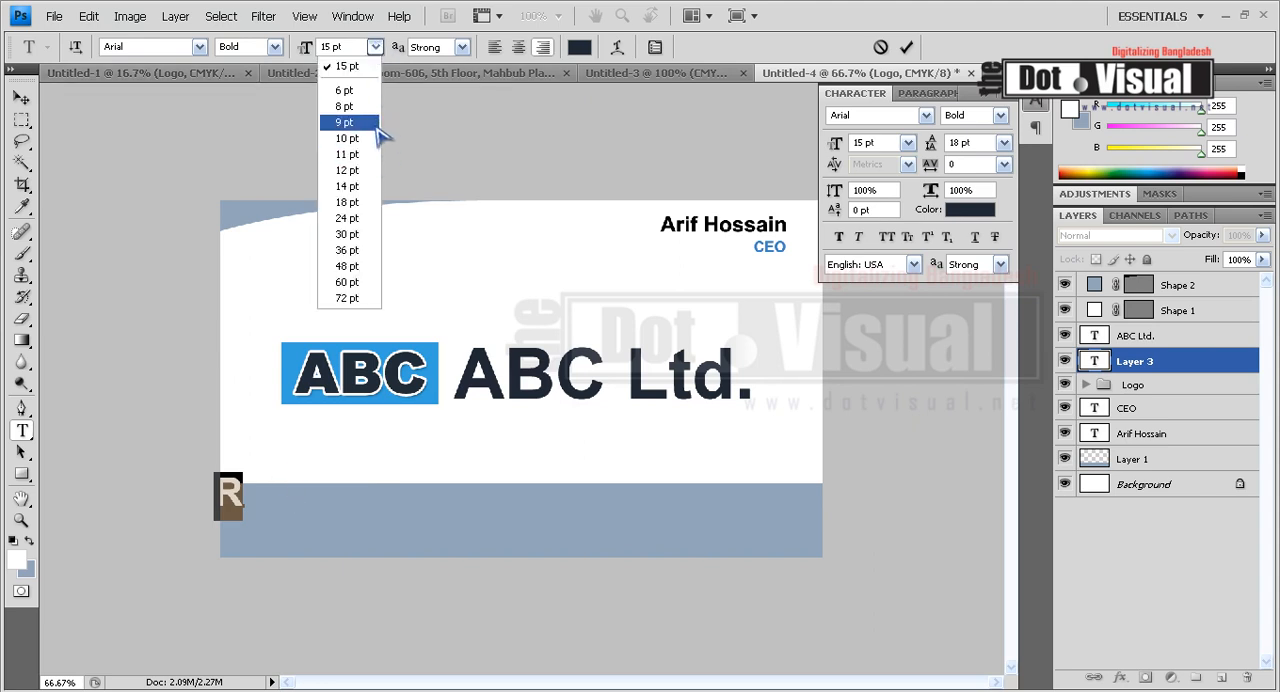
left_click(372, 126)
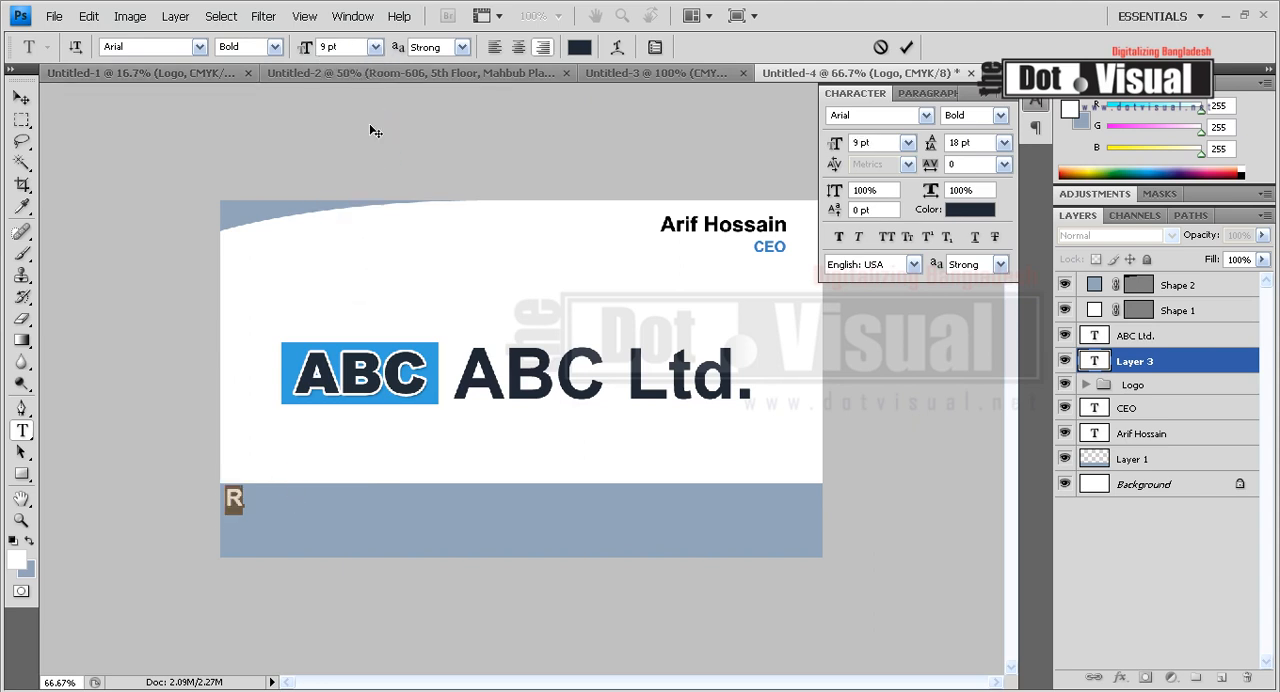
left_click(375, 47)
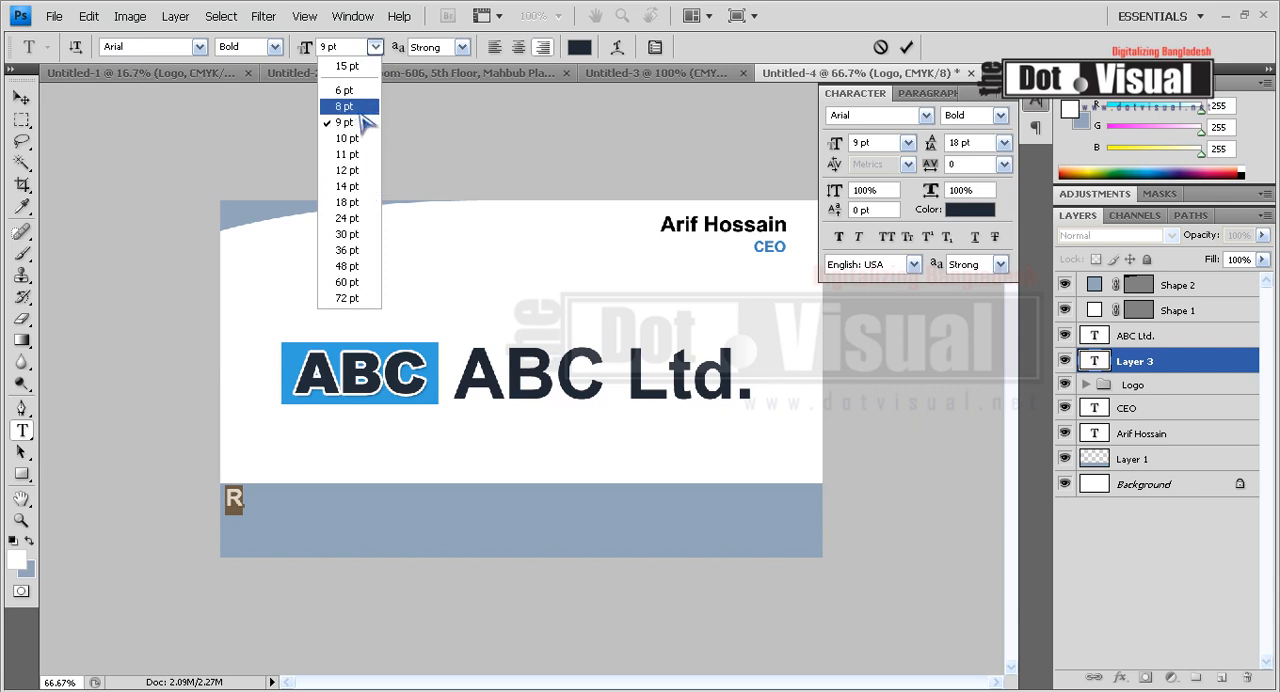
left_click(372, 111)
Complete the company's postal address on this line and left-align the text.
left_click(241, 499)
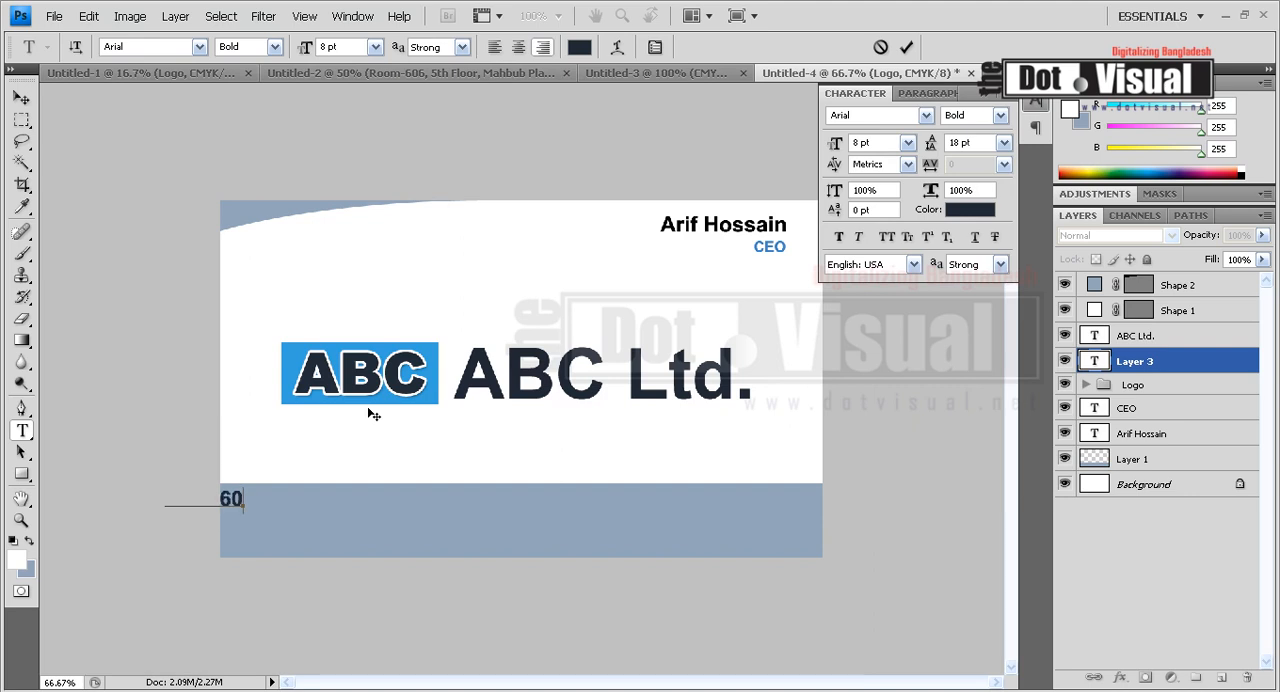
key("ctrl+shift+l")
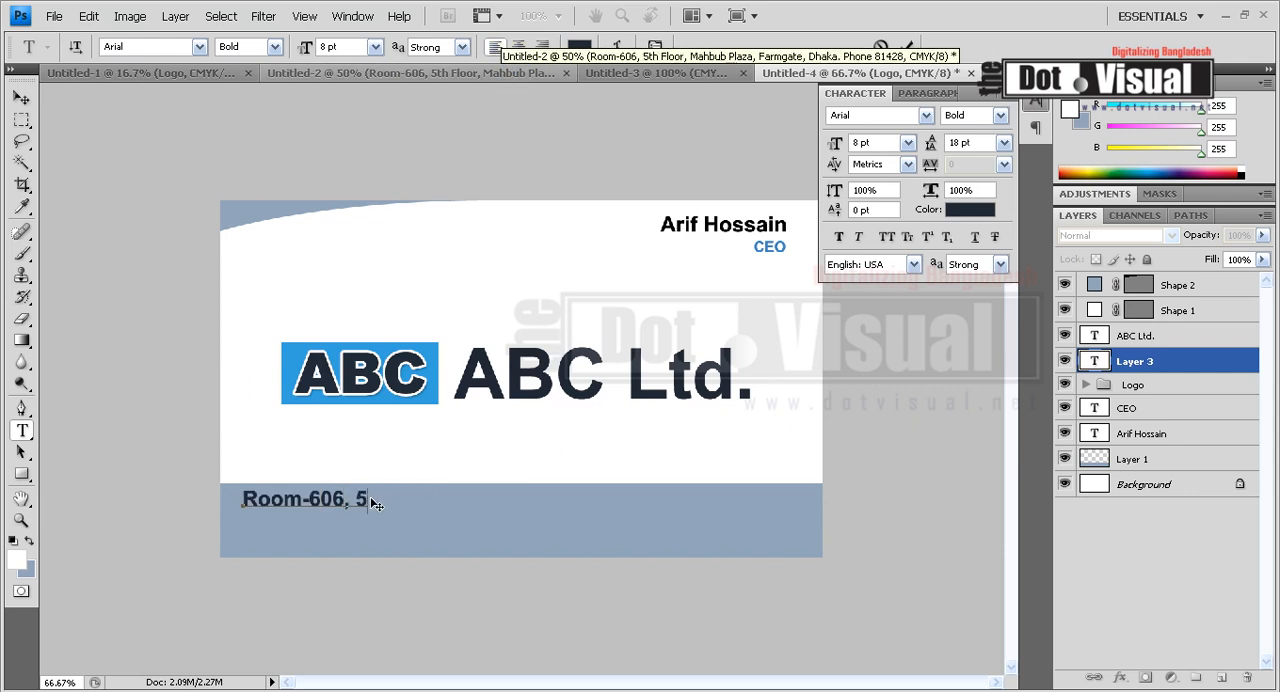
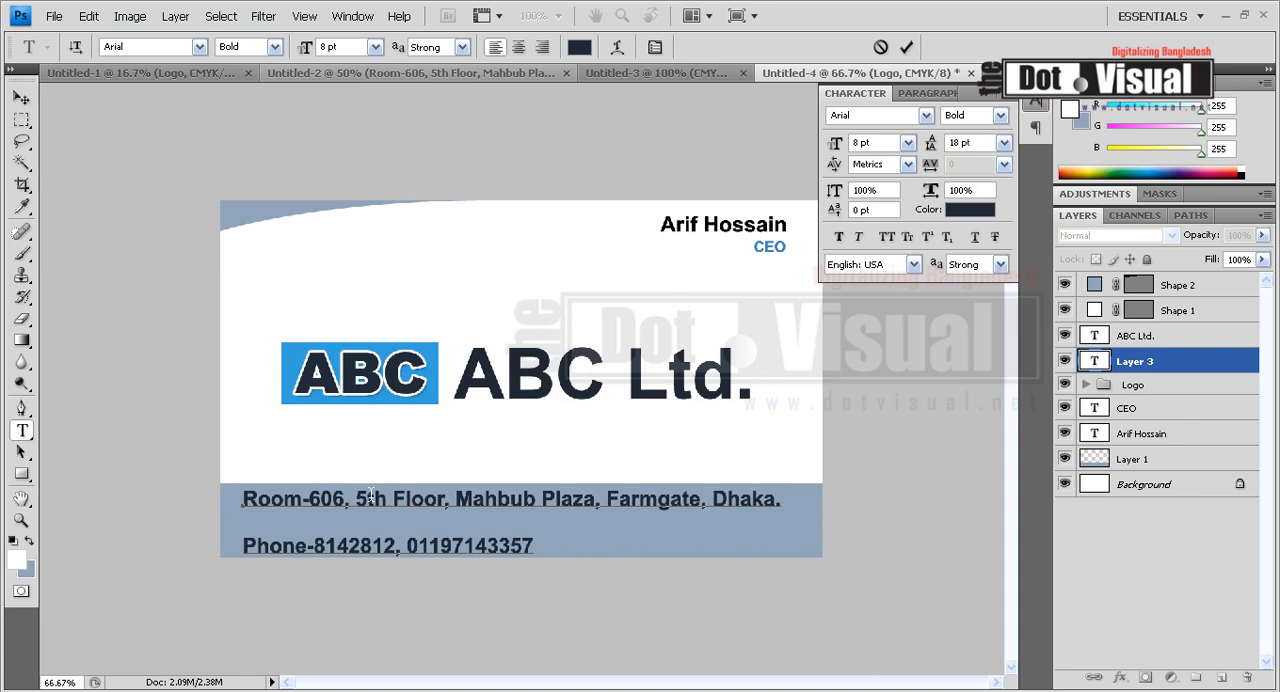
Append "Email:" and the company's e-mail address after the phone numbers, and finish the text block.
key("ctrl+a")
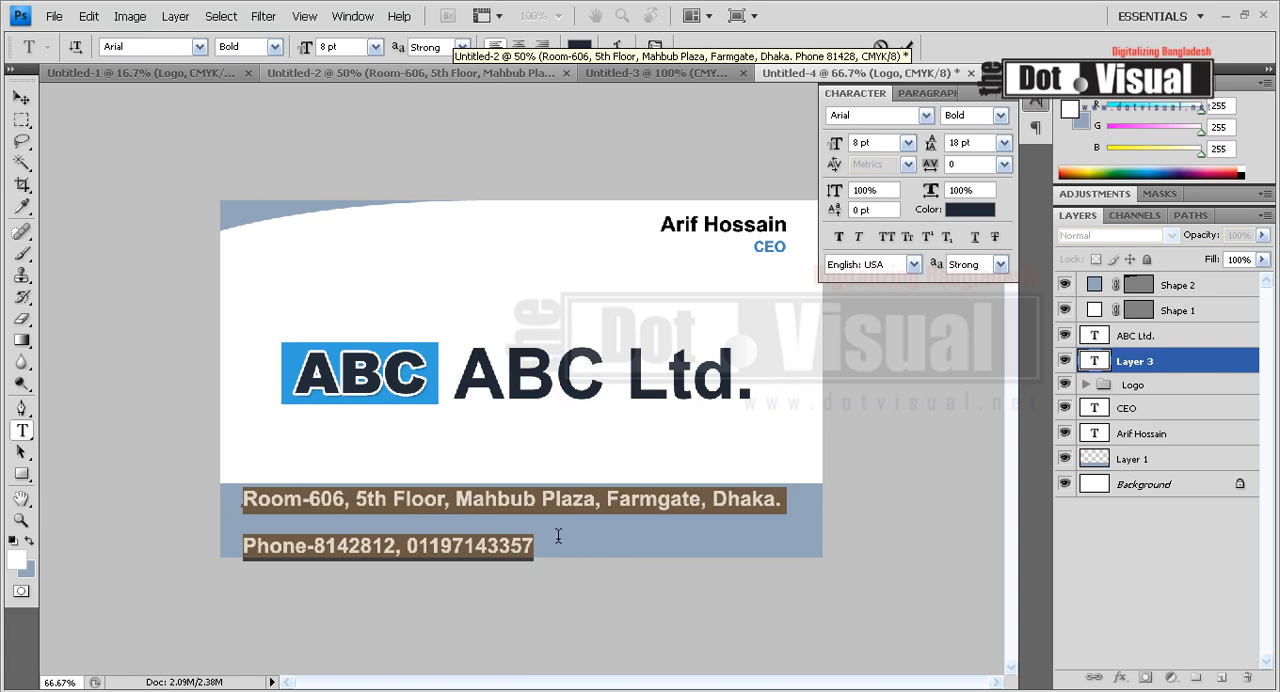
left_click(592, 547)
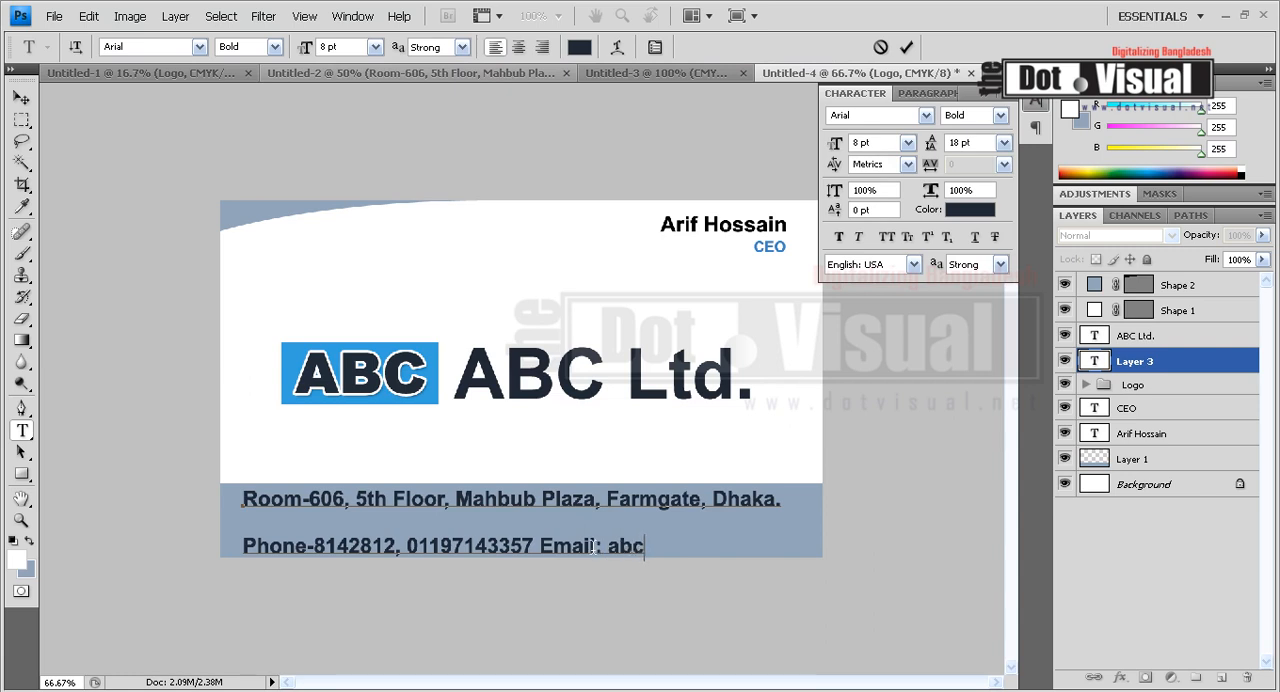
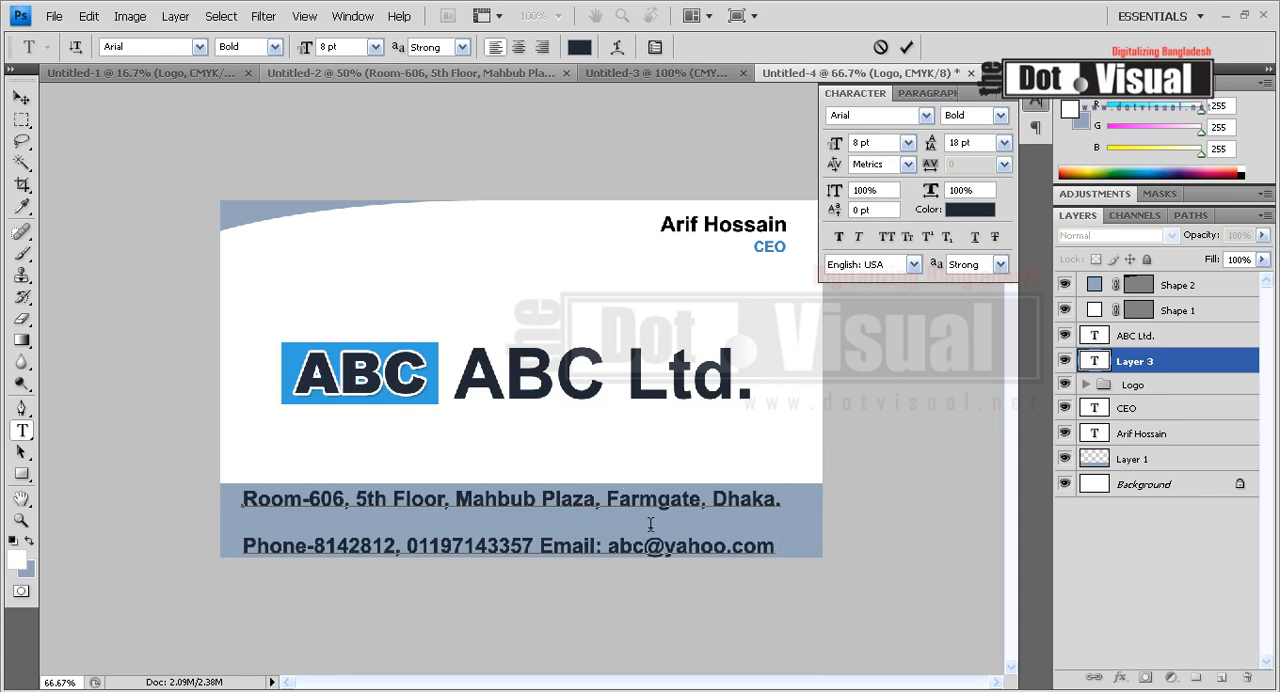
key("ctrl+Return")
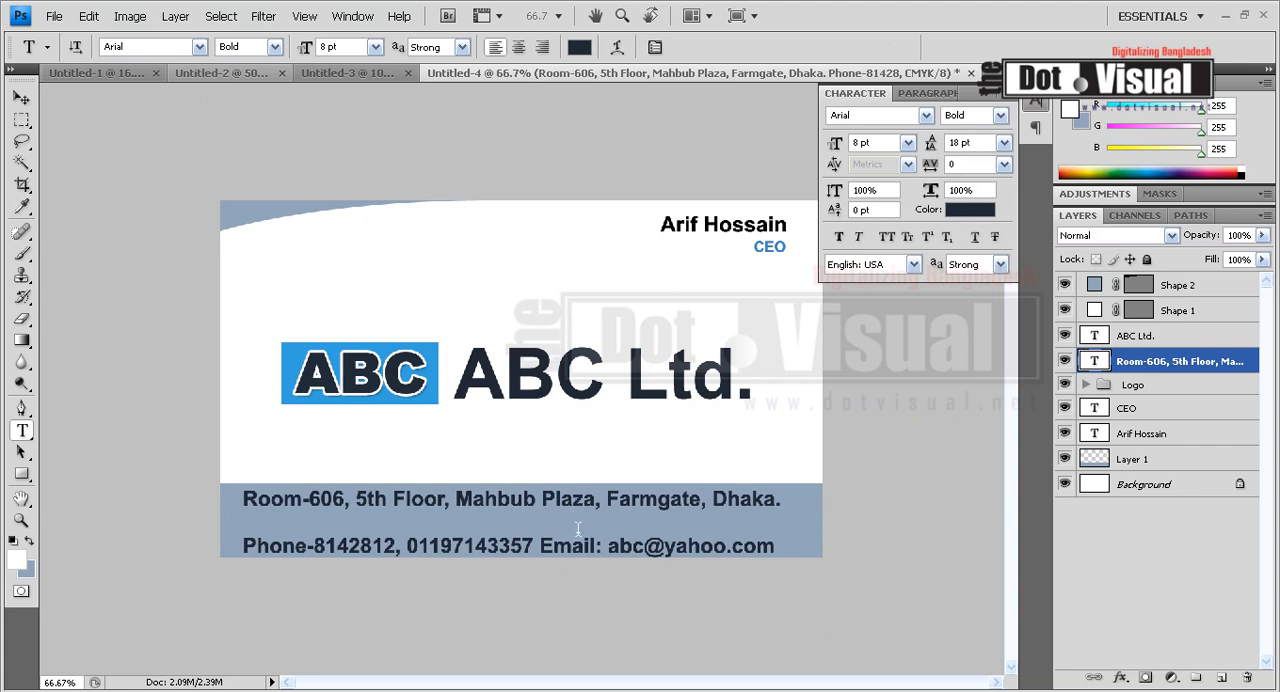
Tighten the contact text's leading to 11 pt and move the two-line block to the middle of the blue band.
left_click(1003, 143)
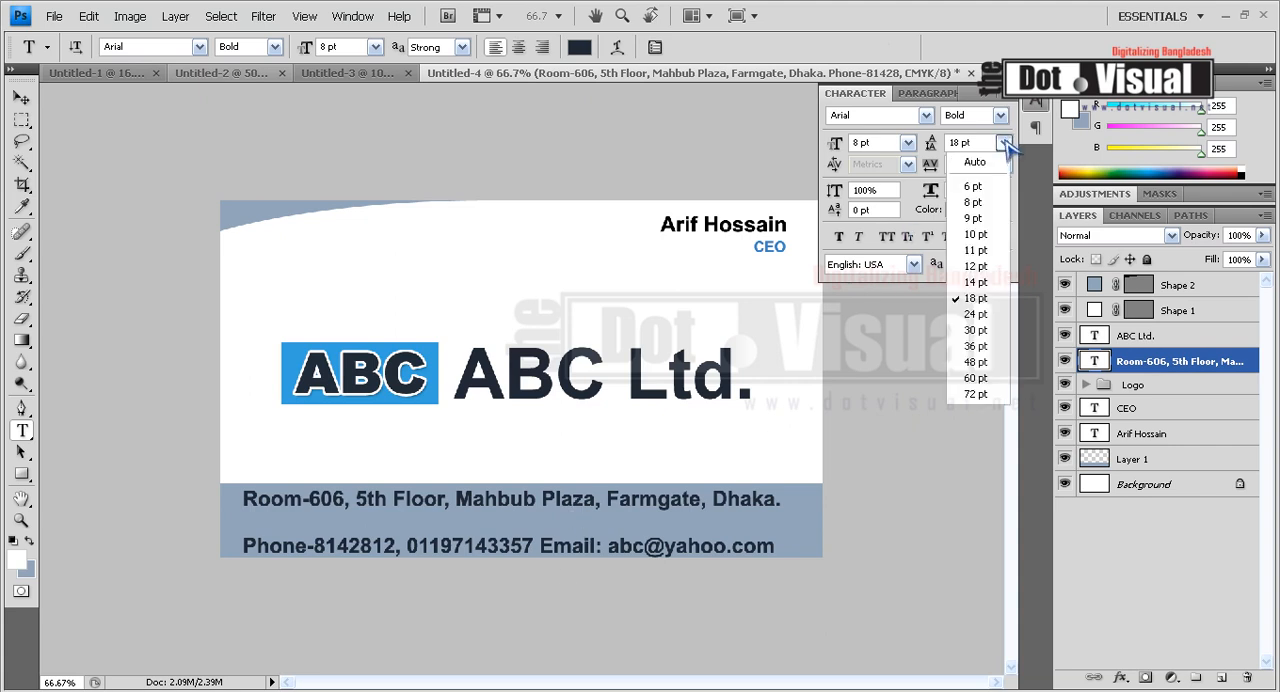
left_click(995, 277)
left_click(1003, 143)
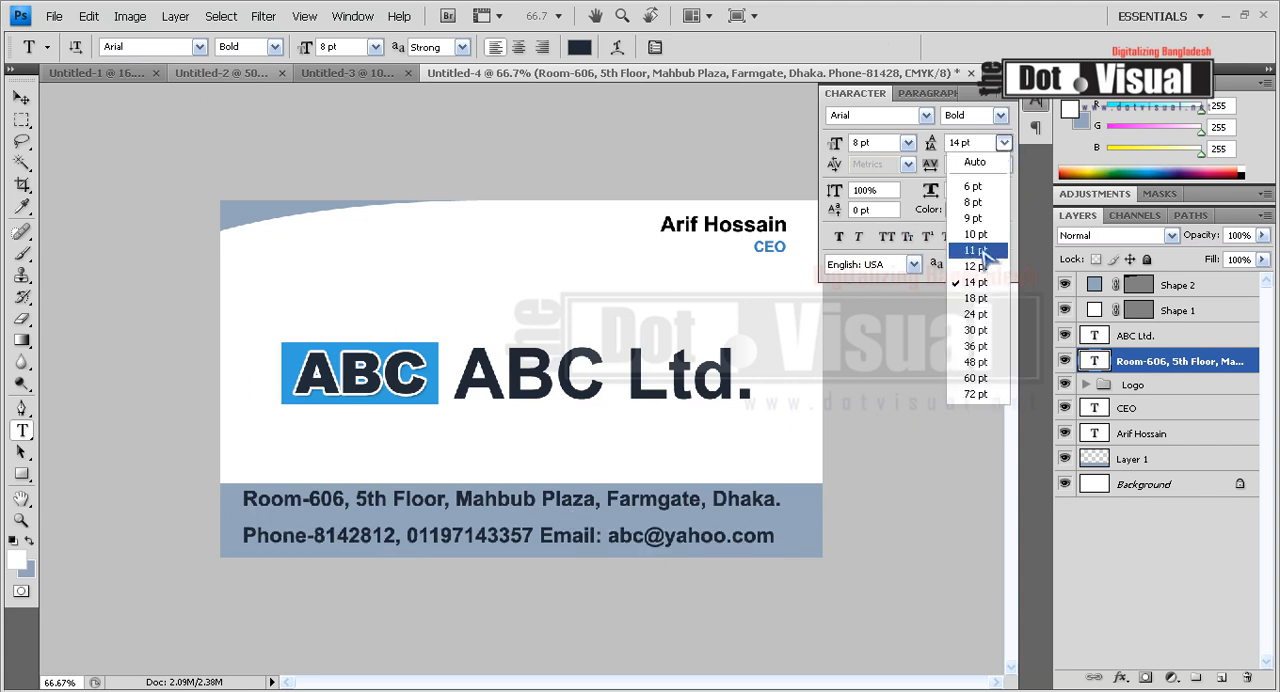
left_click(975, 250)
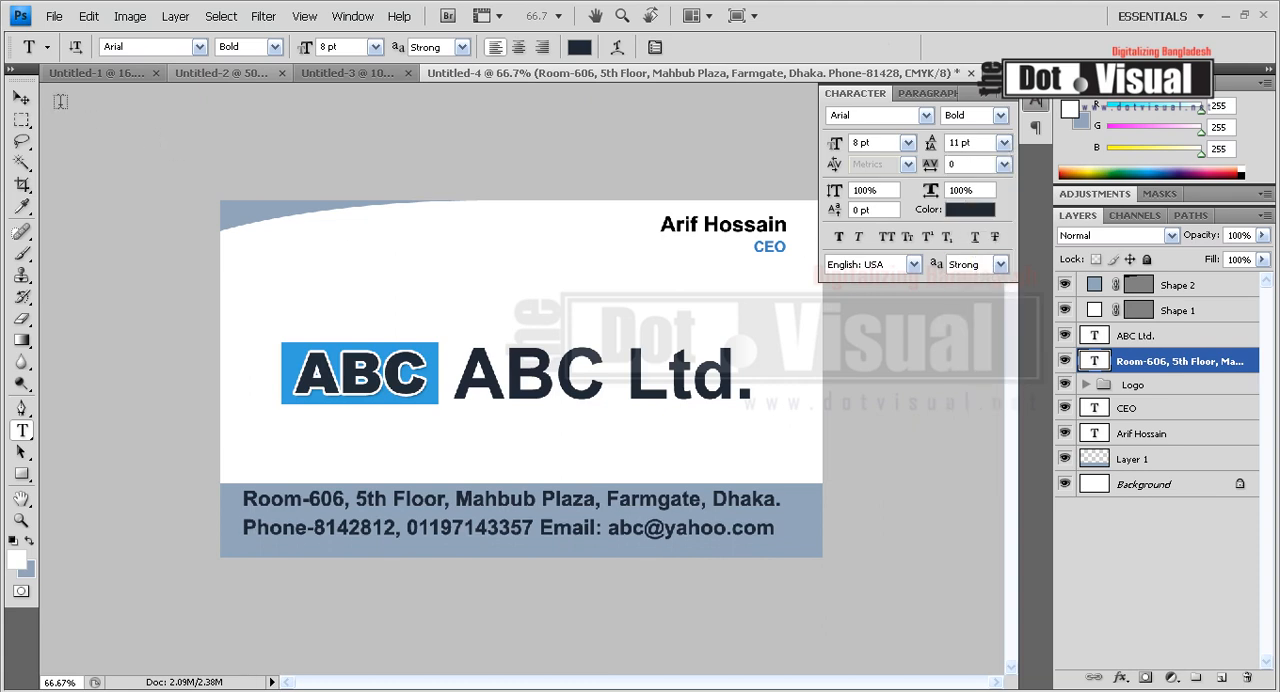
left_click(24, 100)
mouse_move(414, 480)
left_mouse_down()
mouse_move(429, 479)
mouse_move(427, 493)
left_mouse_up()
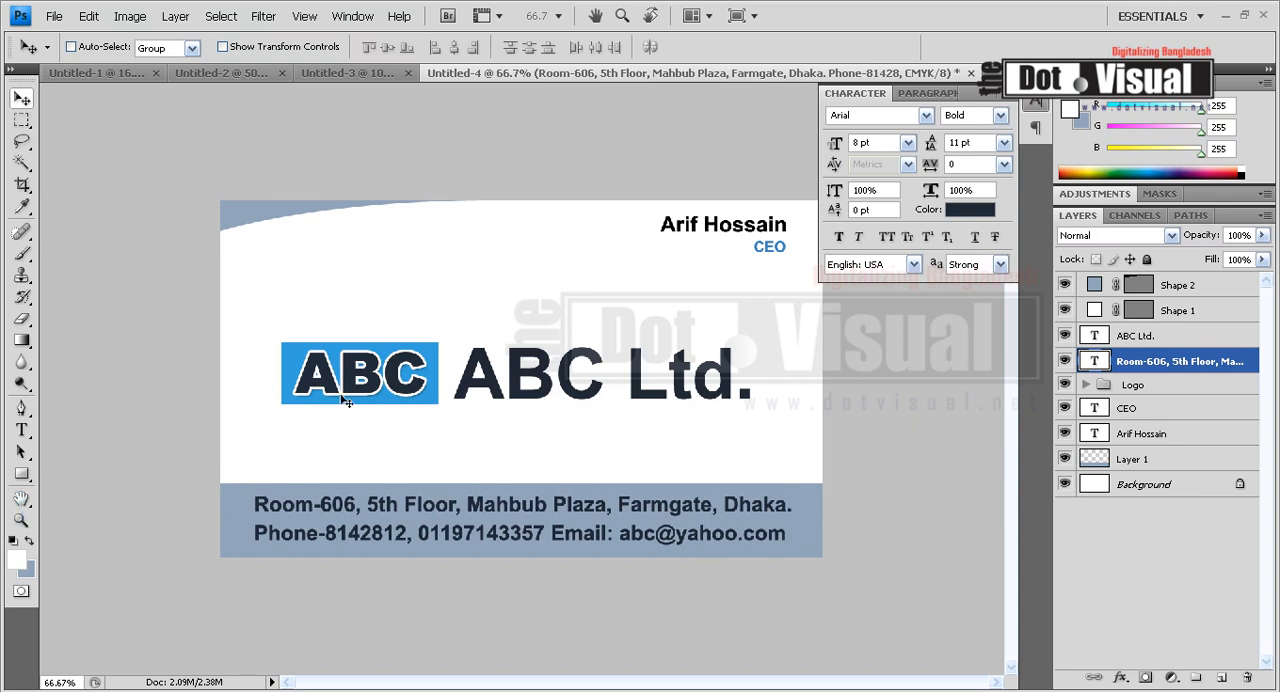
Recolor the contact text to pure black with CMYK values C 0, M 0, Y 0 and K 100.
left_click(21, 520)
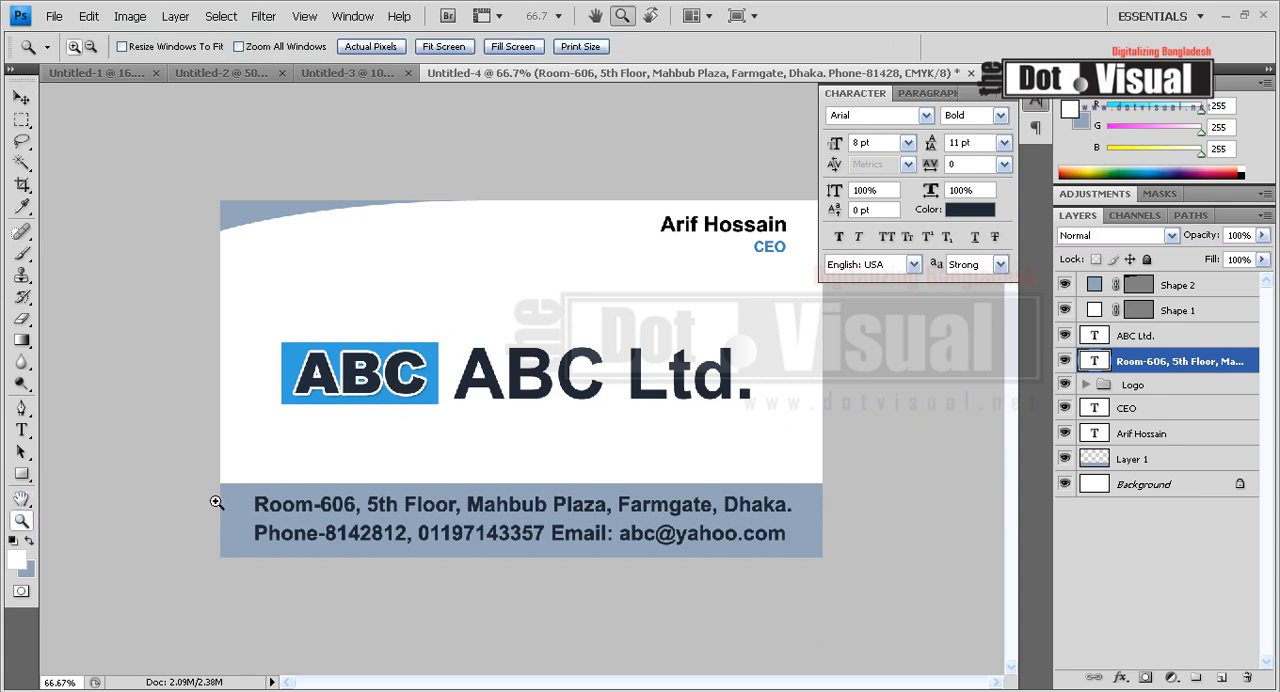
left_click(443, 451, "alt")
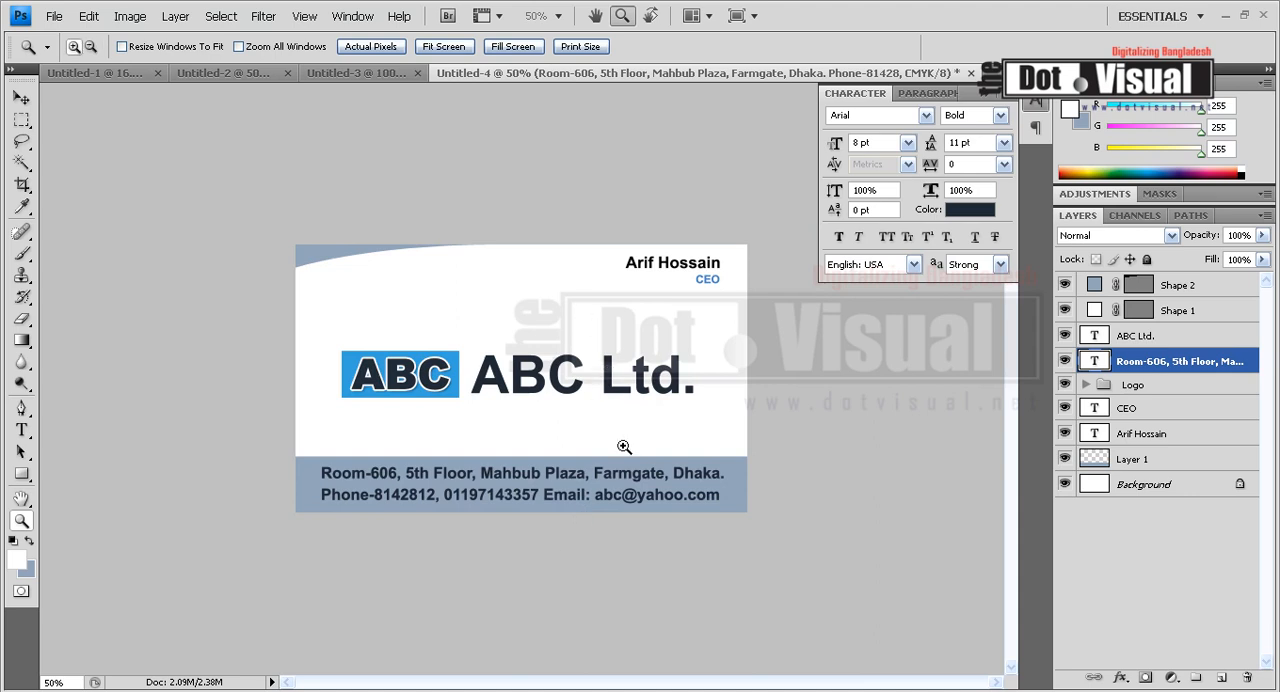
left_click(21, 430)
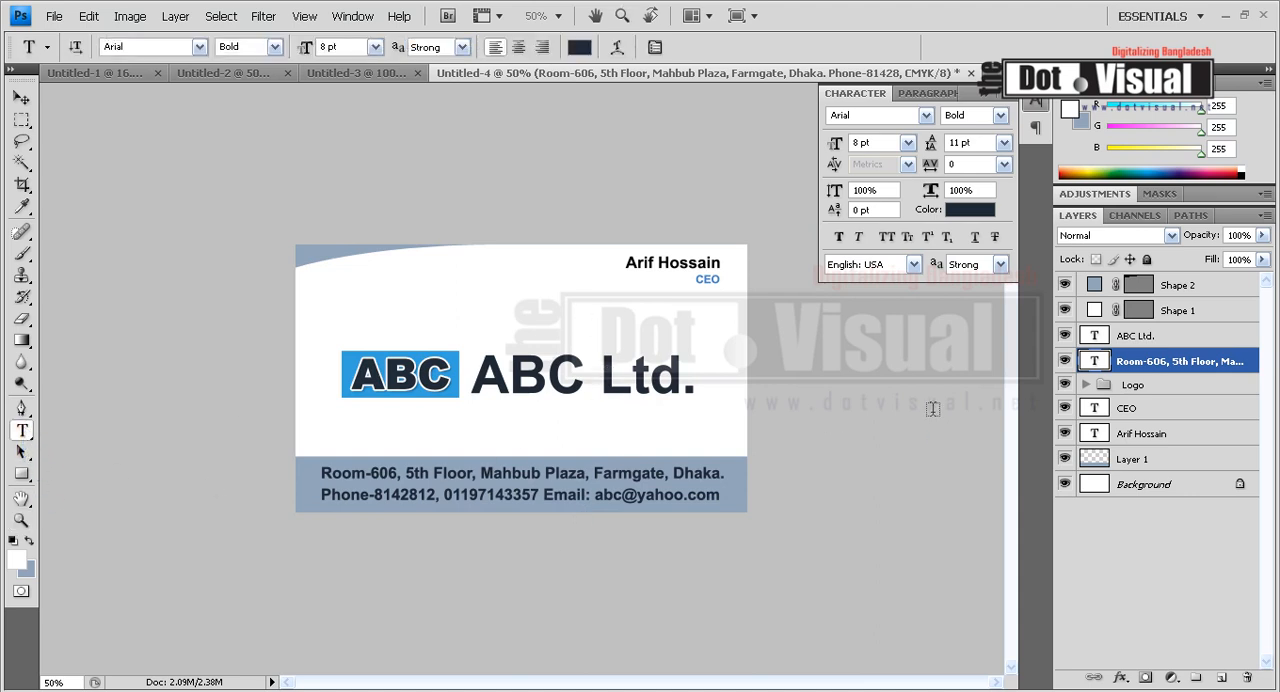
left_click(968, 209)
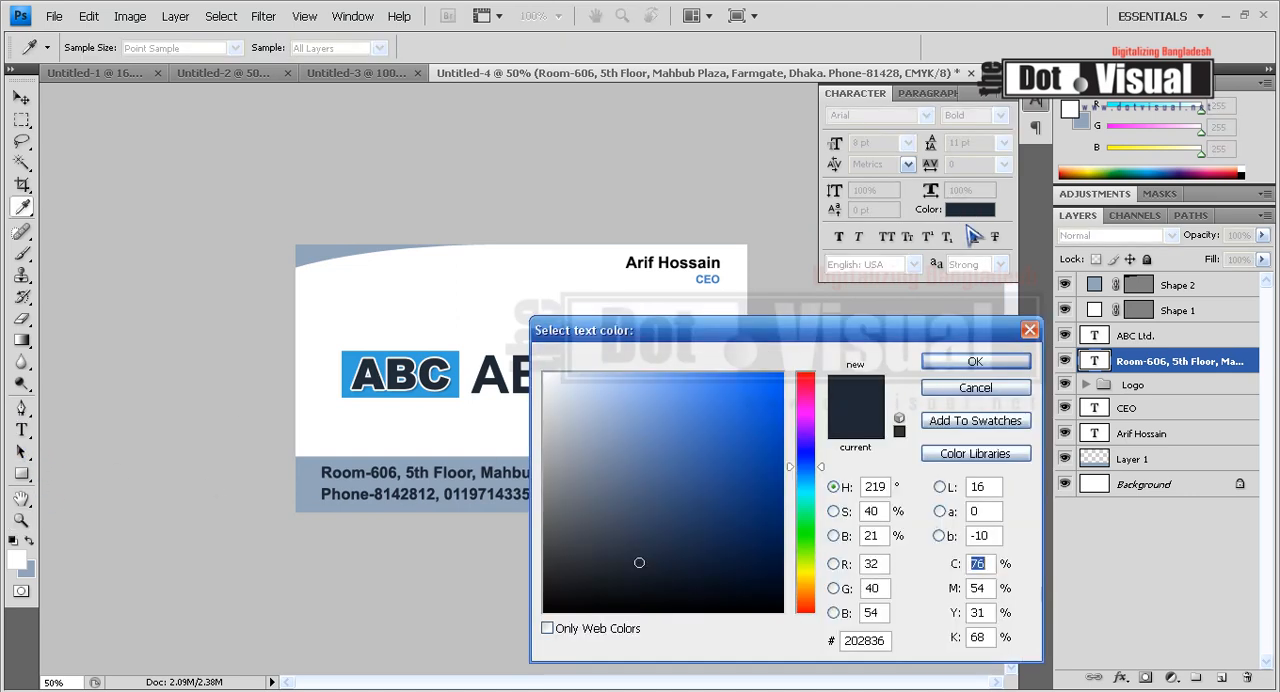
type("0")
double_click(986, 588)
type("0")
double_click(984, 612)
type("0")
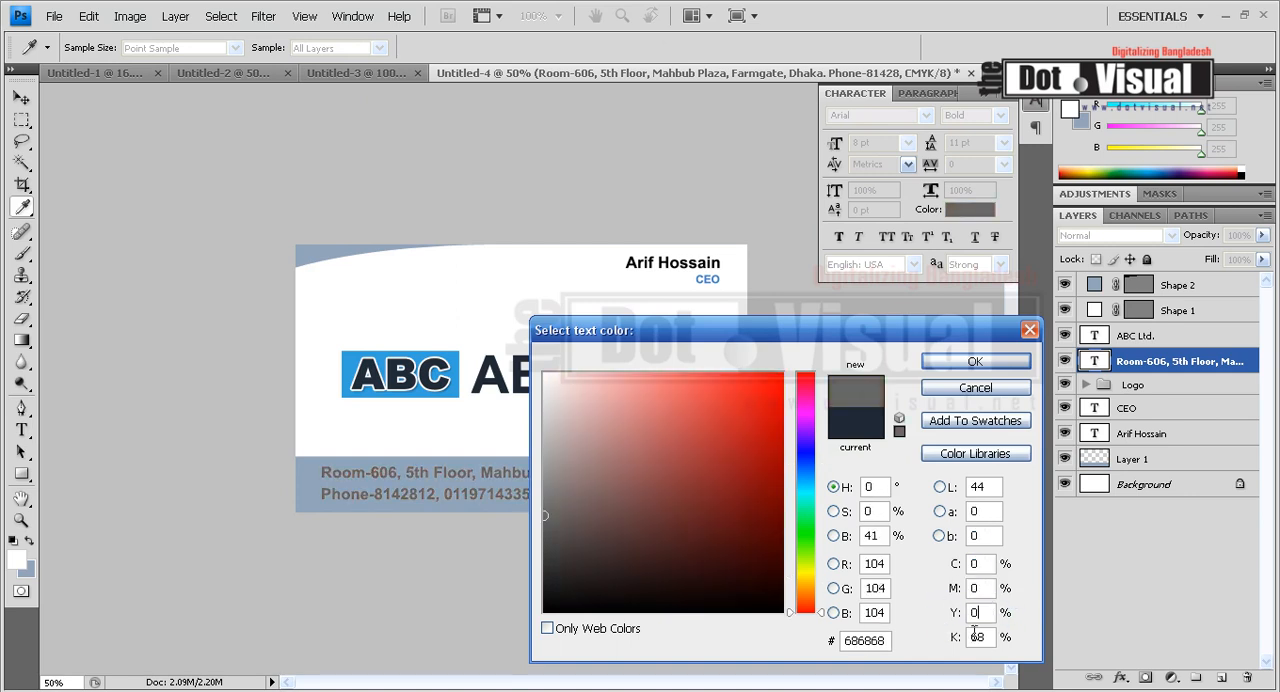
double_click(978, 637)
type("0100")
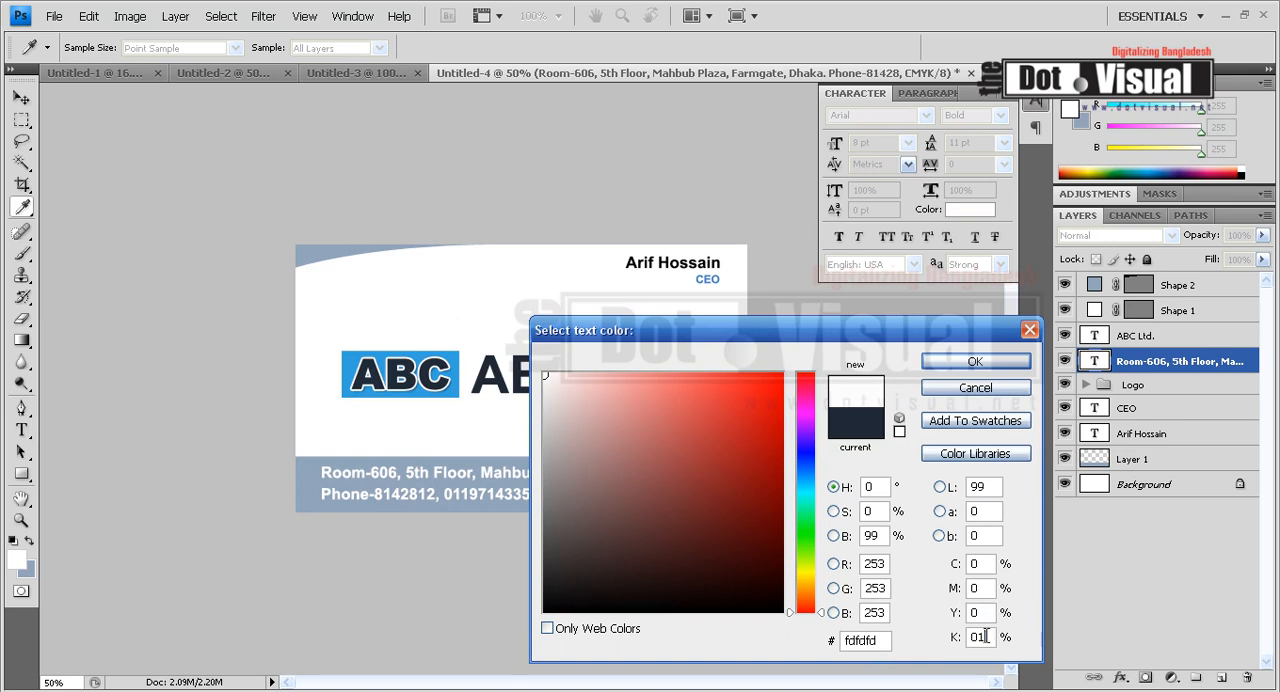
left_click(950, 361)
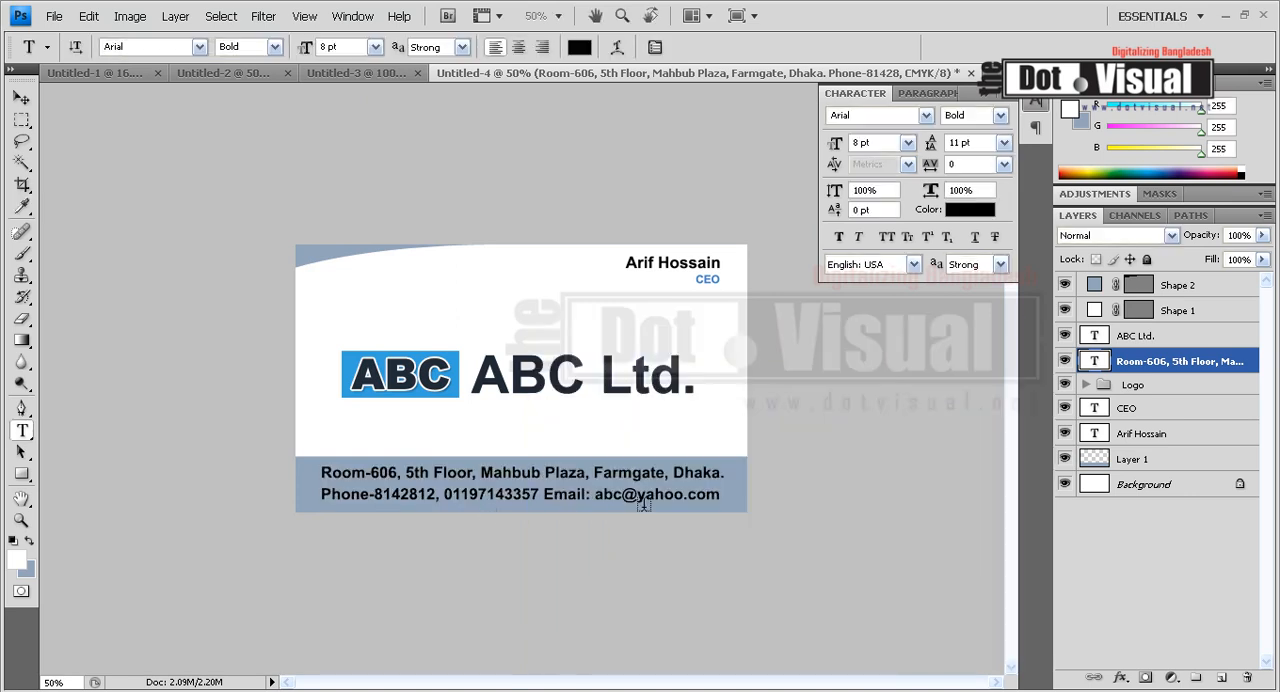
Nudge the contact text block slightly right and down within the band.
left_click(21, 98)
key("Right")
key("Down")
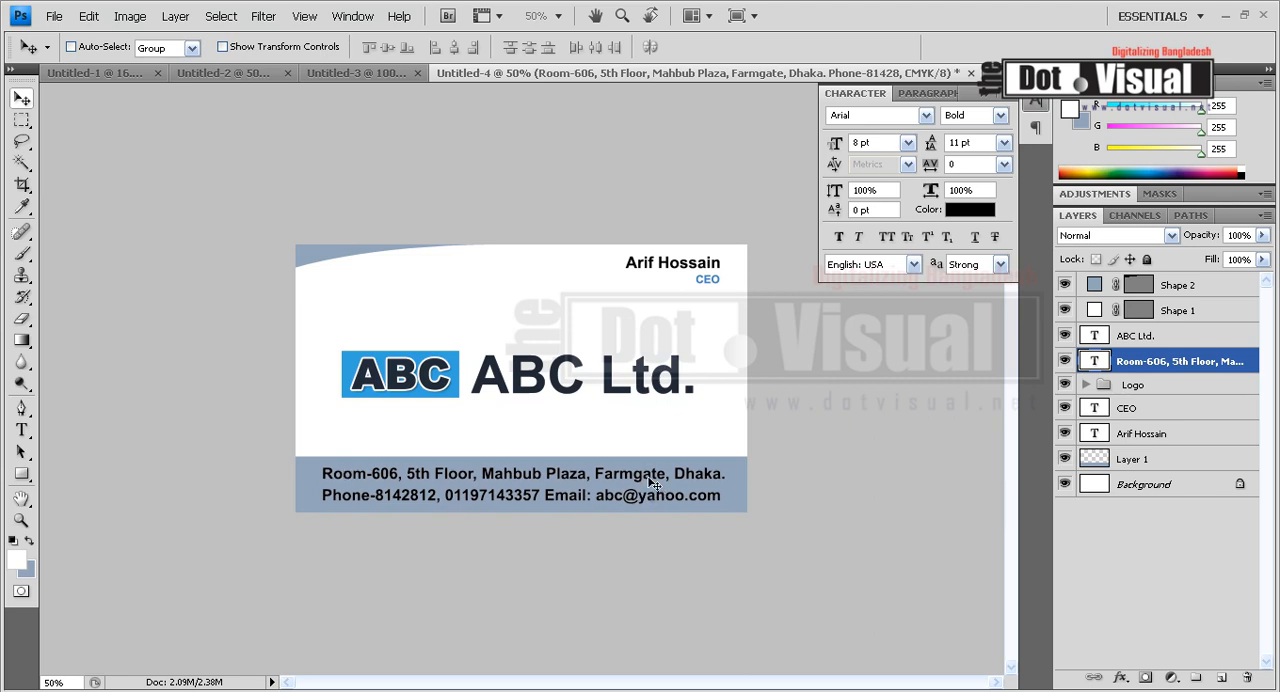